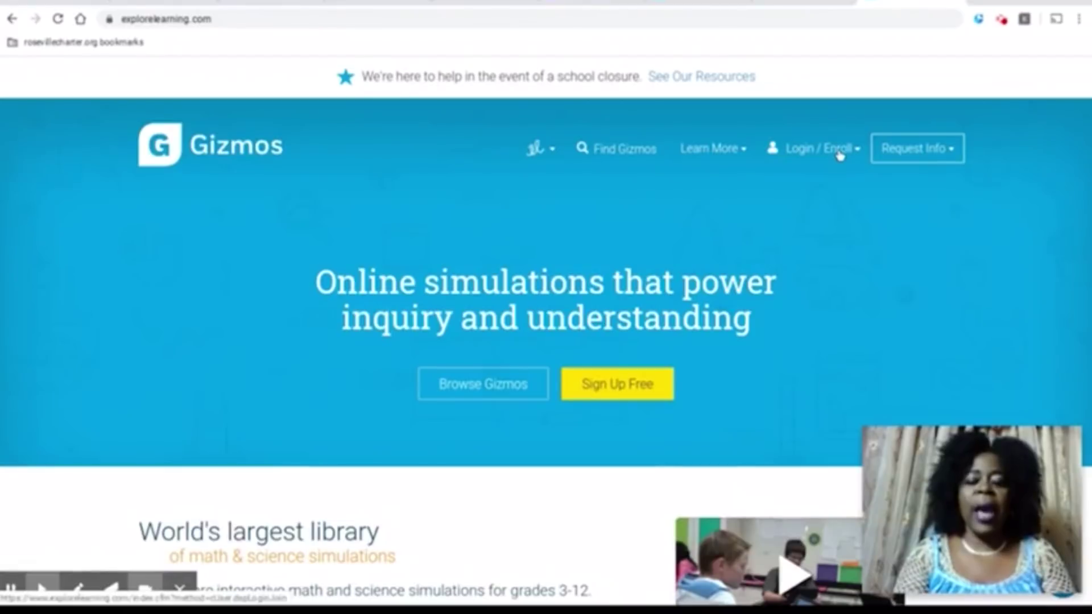
Step: Enroll in the 12th grade group 2 class with its class code and choose to register a new account
left_click(840, 149)
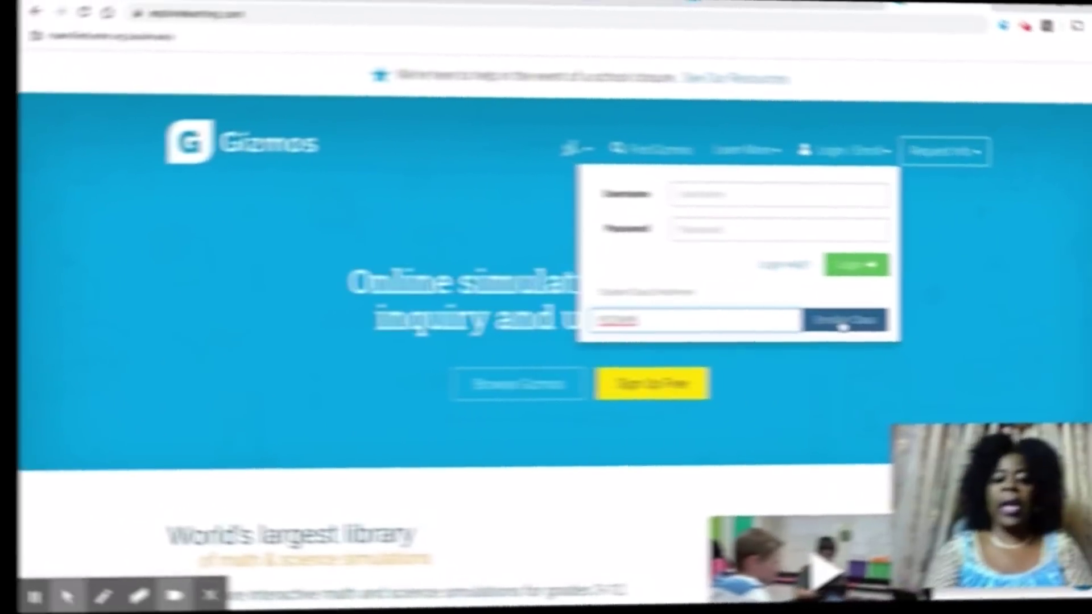
left_click(843, 323)
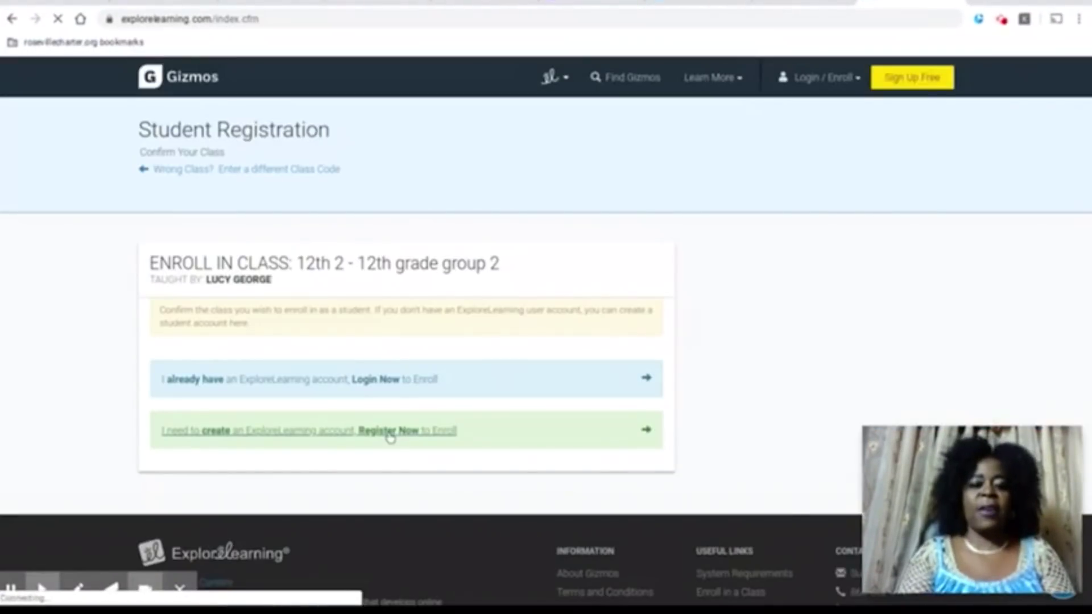
left_click(384, 433)
Step: Fill in the student's first name, last name and e-mail address
left_click(339, 374)
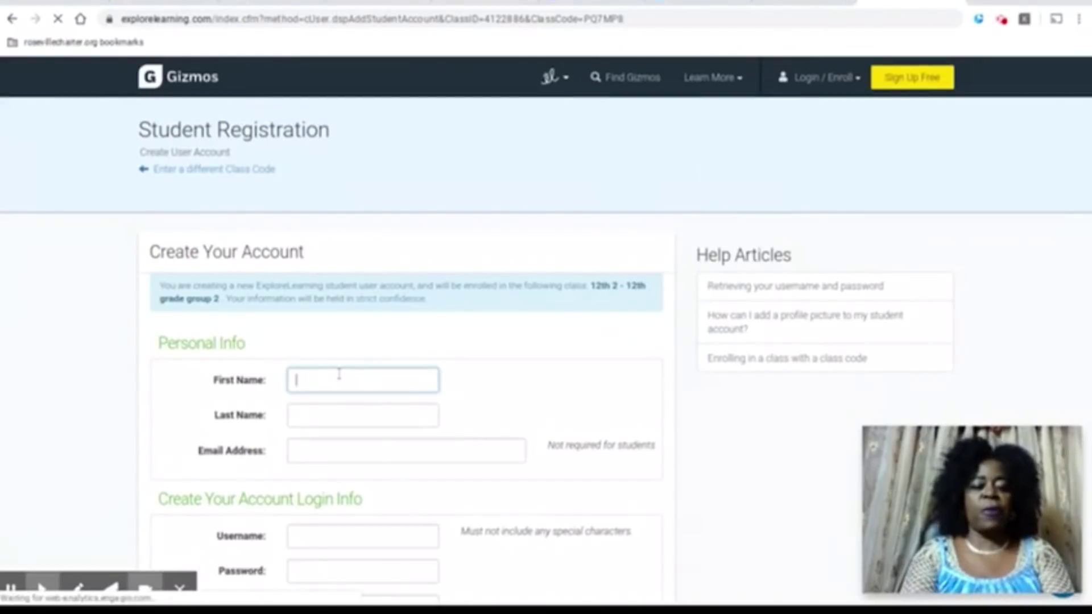
left_click(319, 416)
left_click(330, 457)
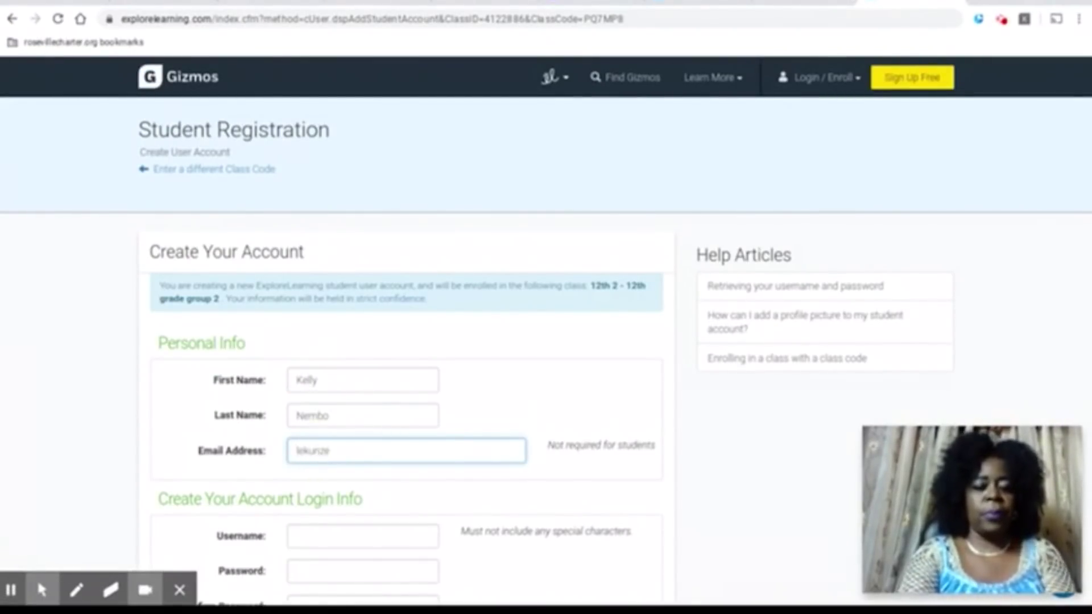
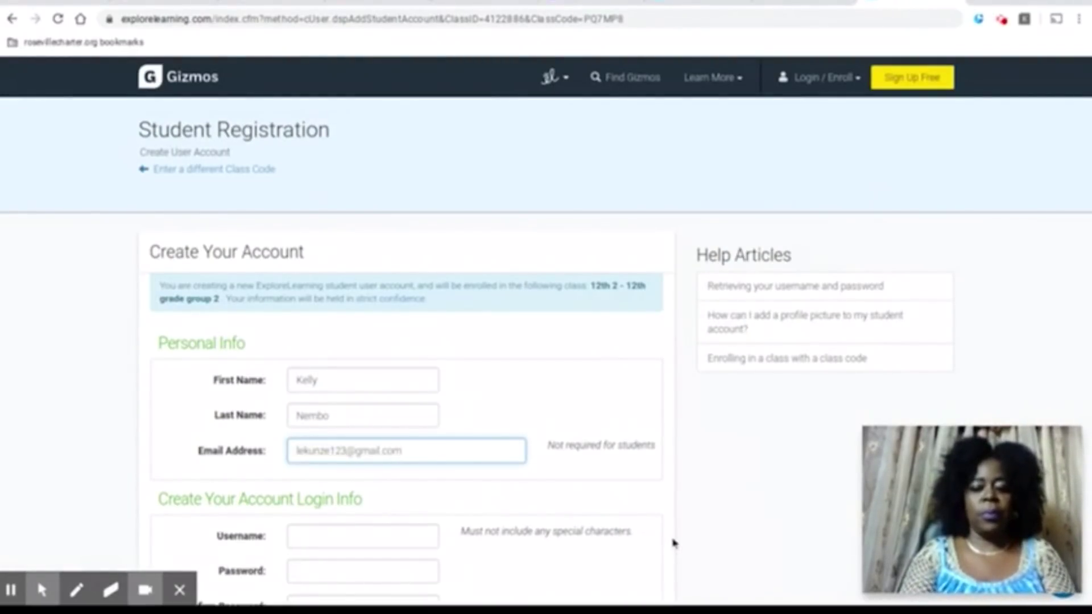
left_click(675, 544)
scroll(675, 544, "down", 3)
Step: Enter the account username and password, confirm the password, and submit the registration
left_click(328, 338)
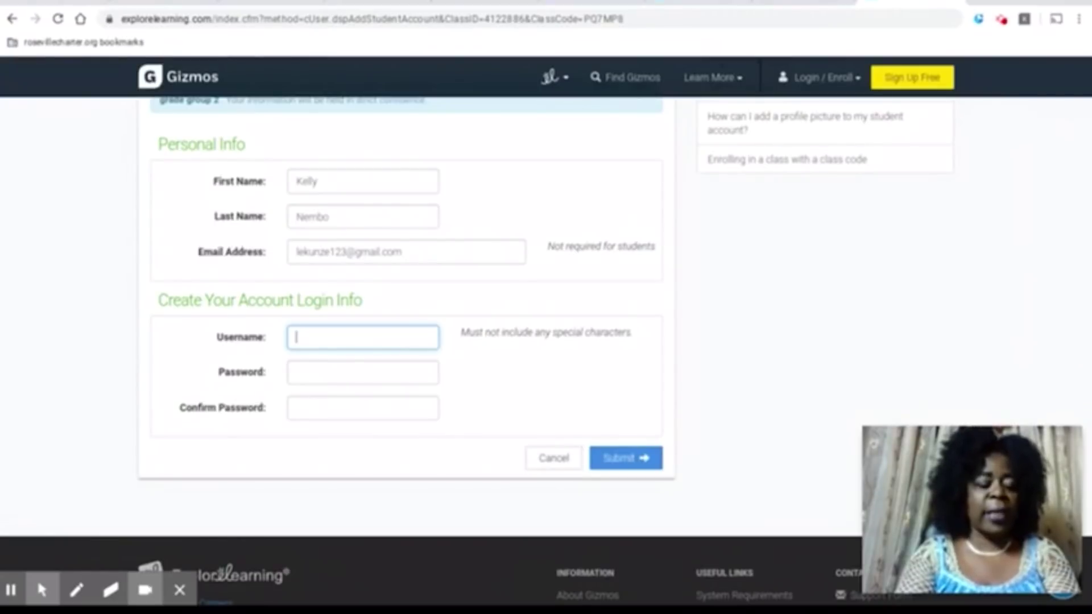
key("Tab")
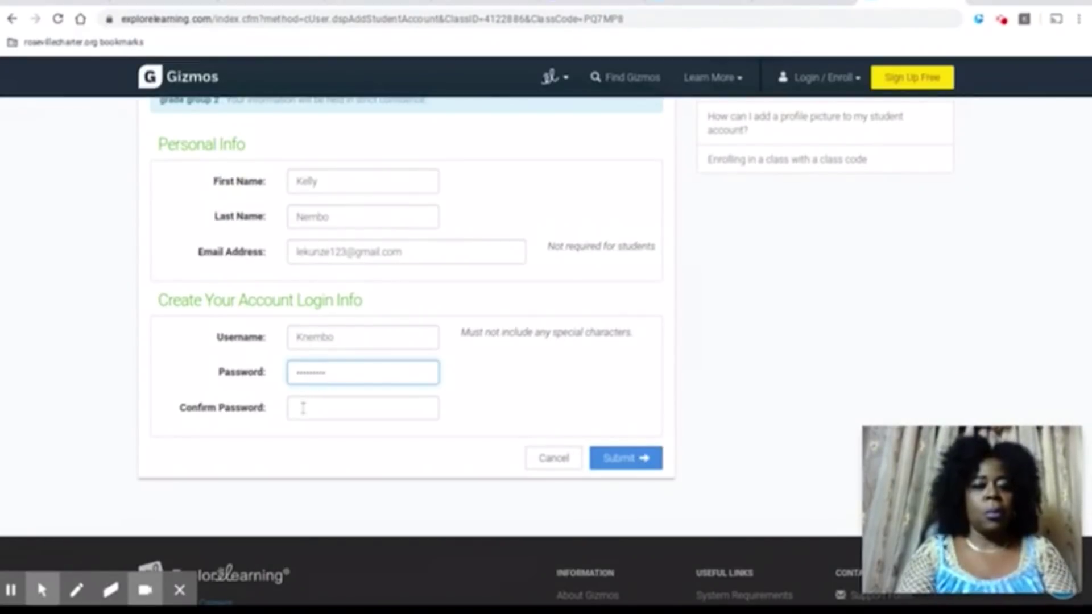
left_click(304, 408)
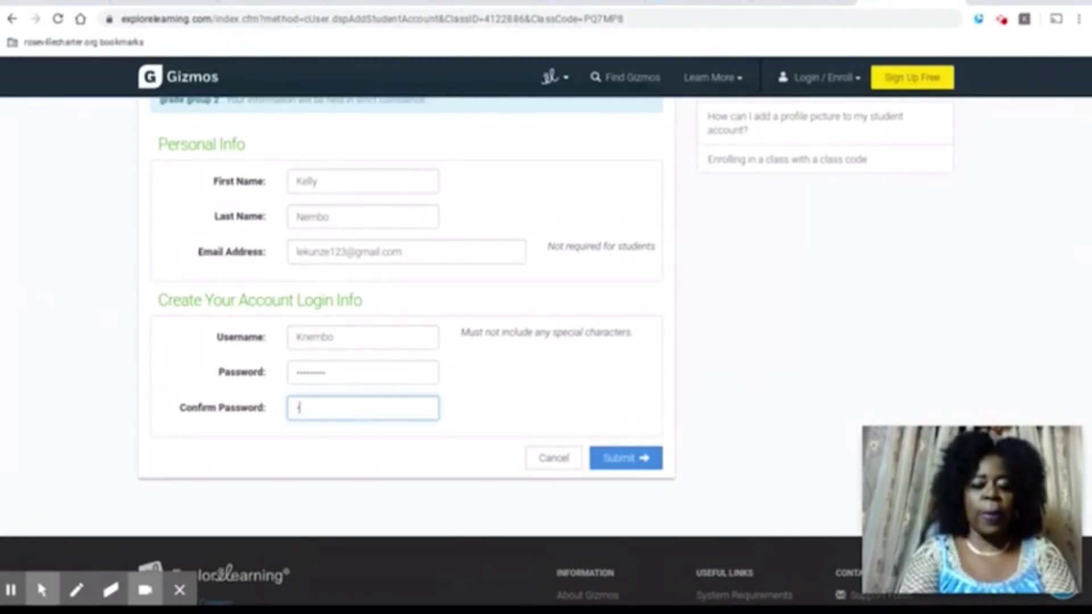
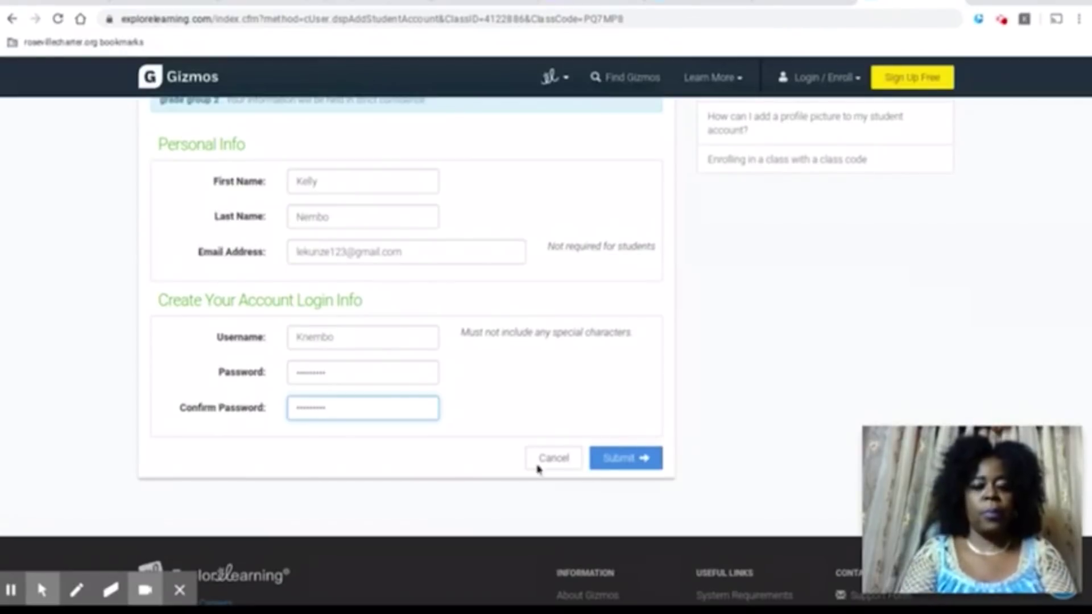
left_click(623, 461)
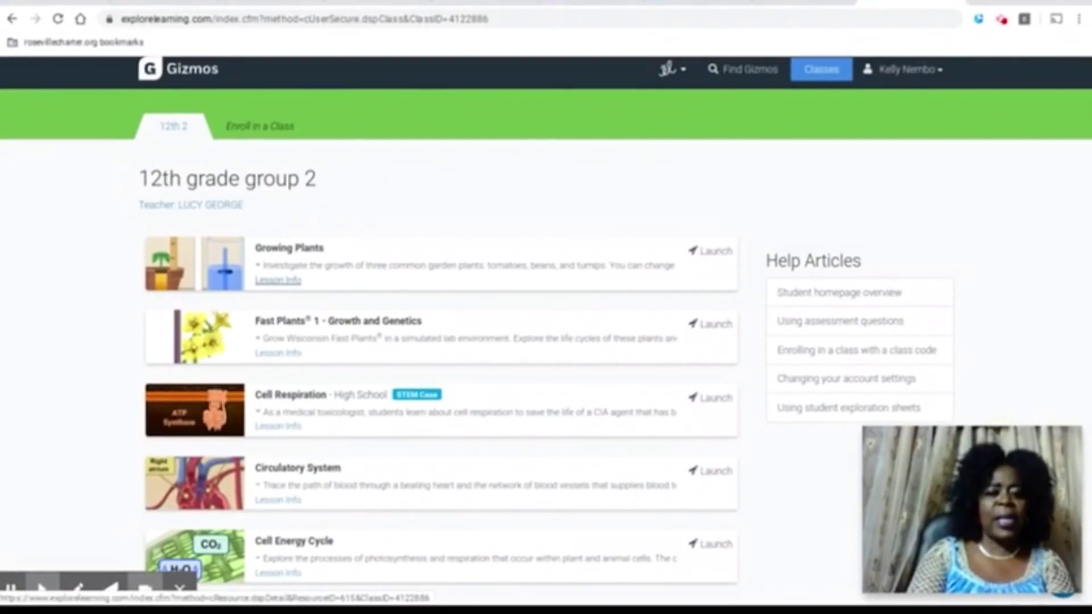
Step: Open Growing Plants lesson info and its Student Exploration Sheet PDF
left_click(278, 280)
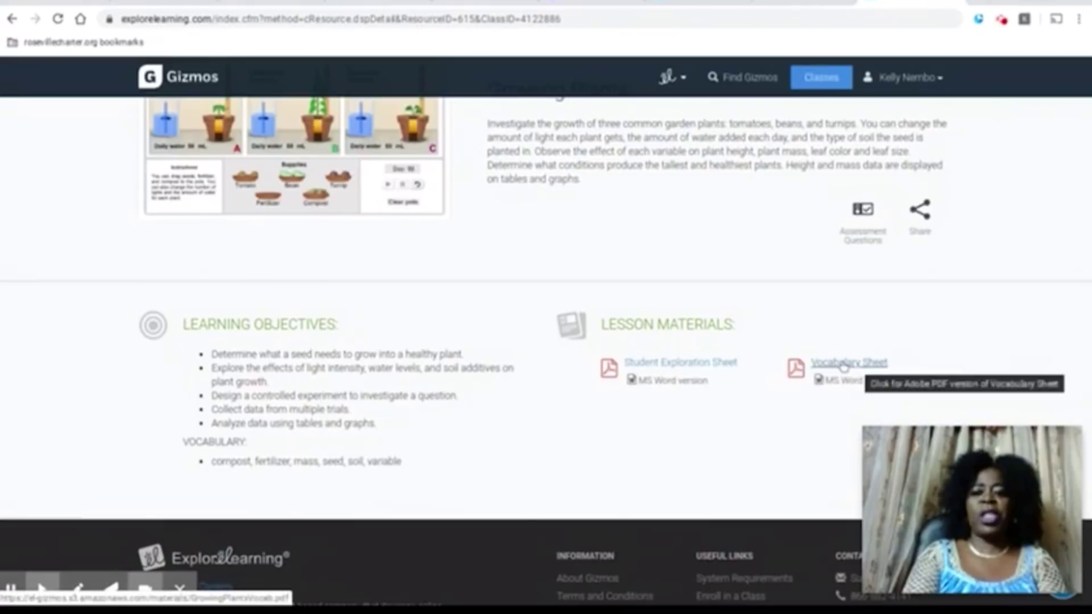
left_click(659, 365)
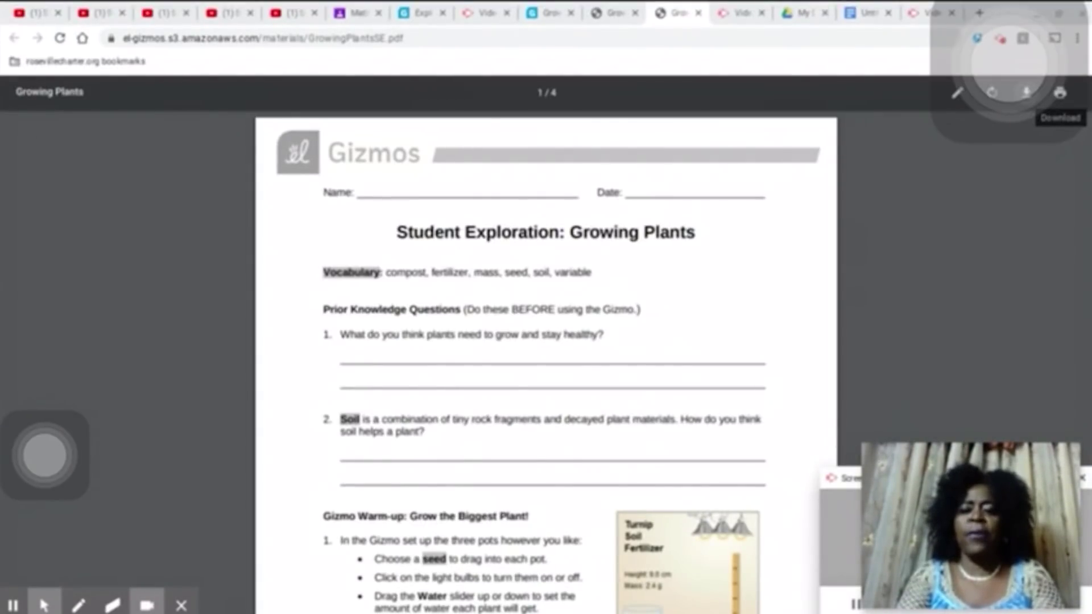
Step: Select the worksheet text from the Name line through question 2 about soil
left_click(424, 259)
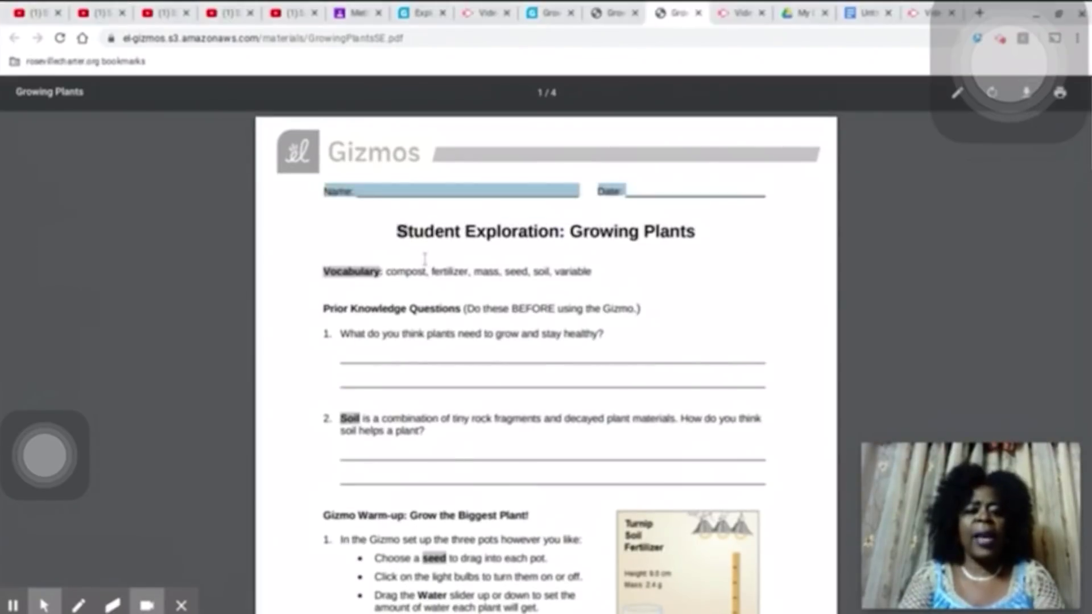
left_click_drag(424, 258, 634, 489)
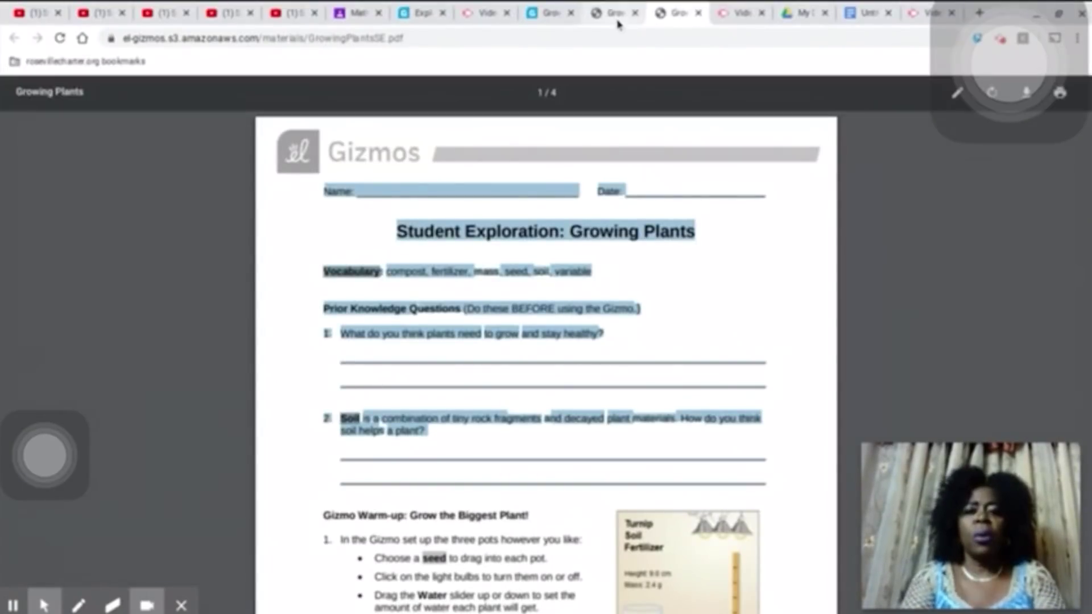
Step: Paste the worksheet text into the untitled Google Doc and add placeholder text after question 2
left_click(866, 15)
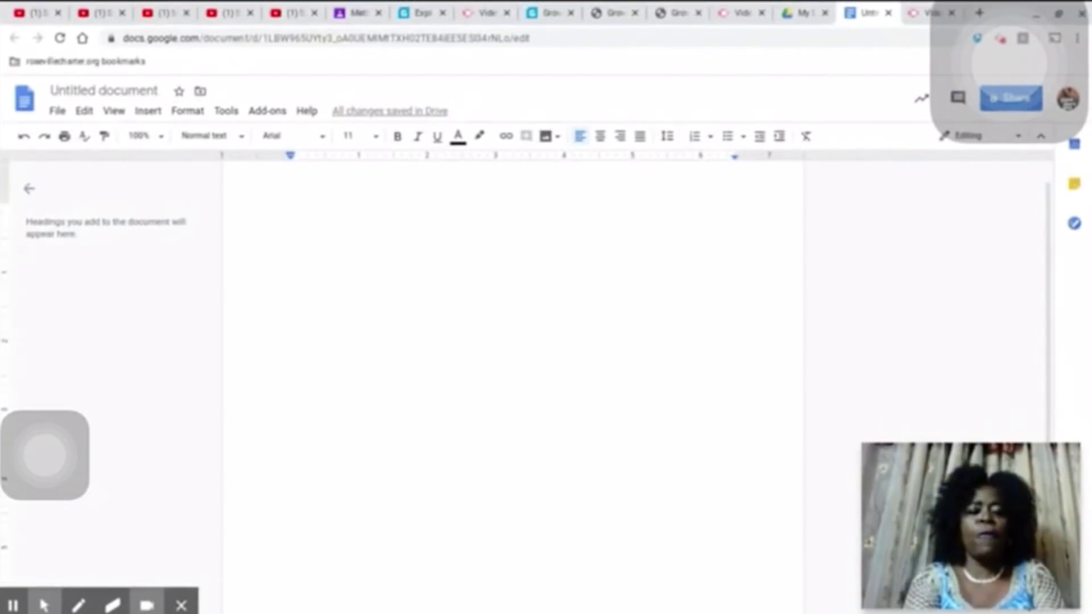
key("ctrl+v")
key("ctrl+v")
key("ctrl+v")
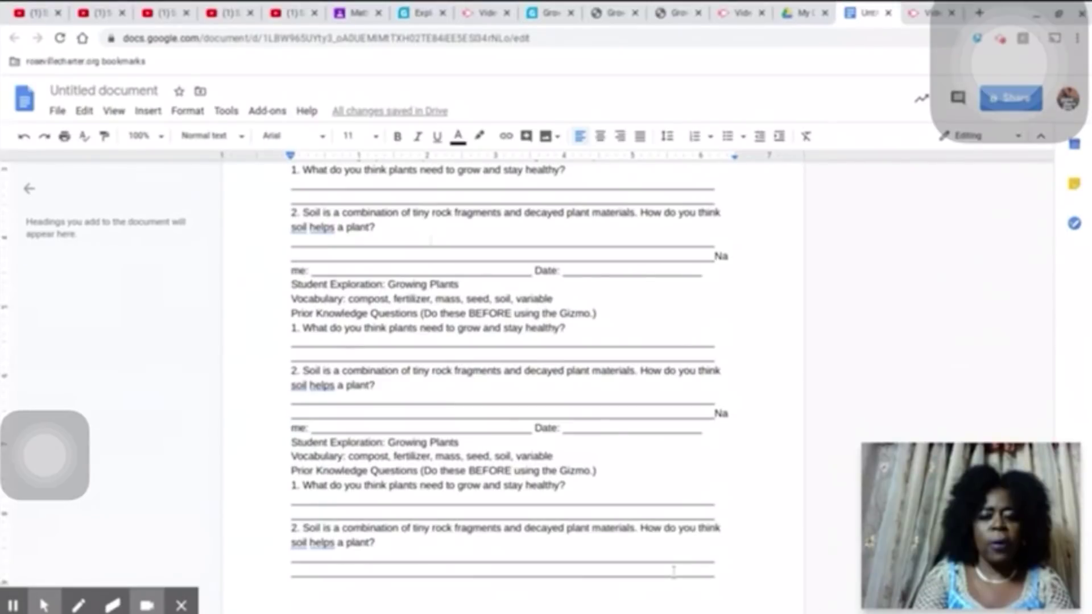
left_click(671, 543)
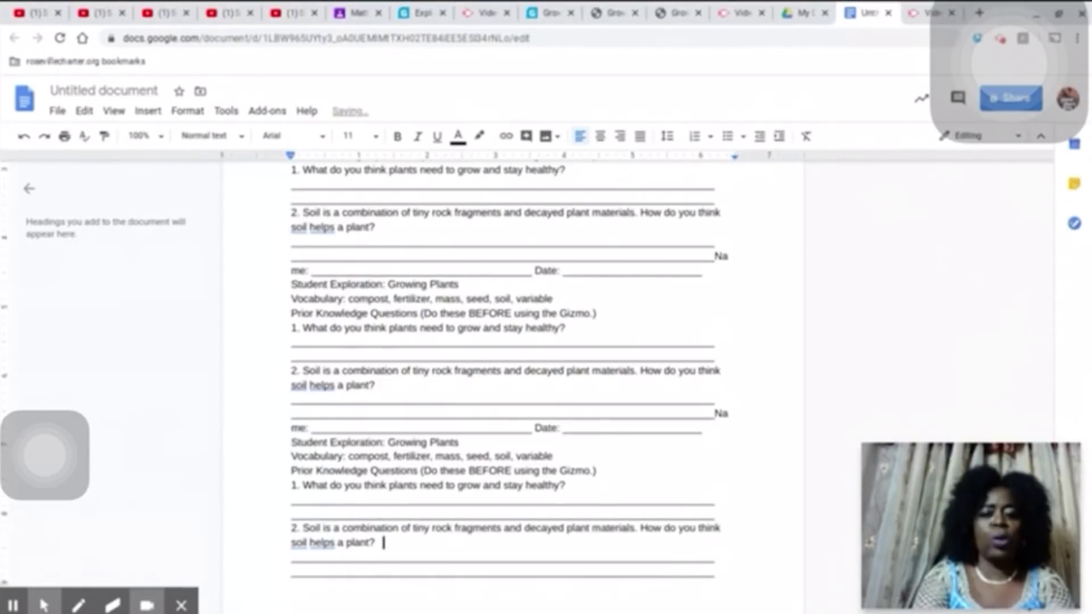
key("Tab")
type("kdkhflslshshhflhhjdjdkdkdkkdkkdkkdkkddh")
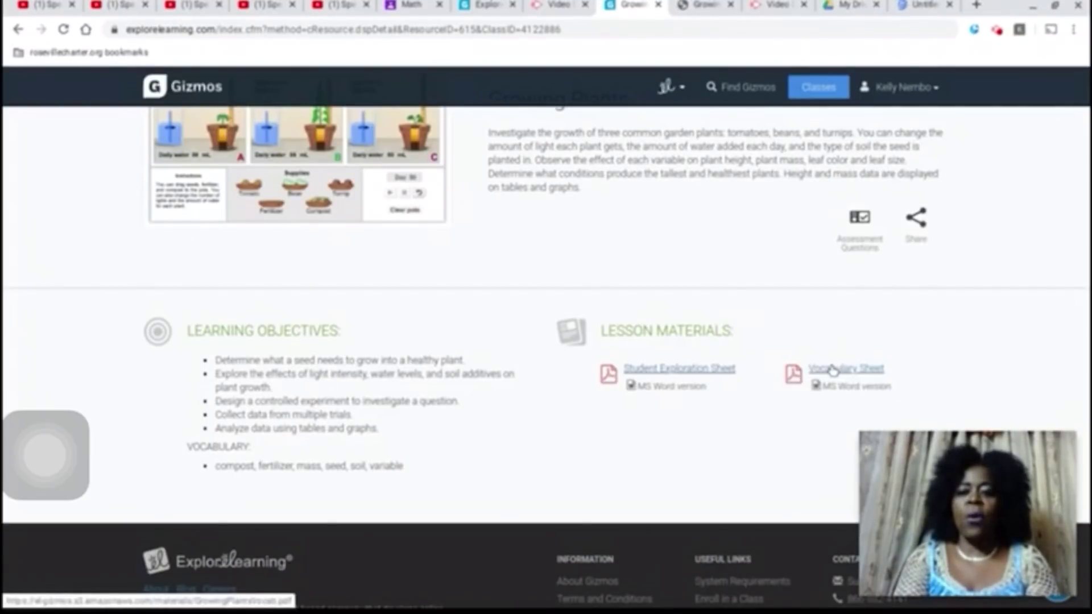
Step: View the Vocabulary Sheet, then return and launch the Growing Plants Gizmo
left_click(832, 370)
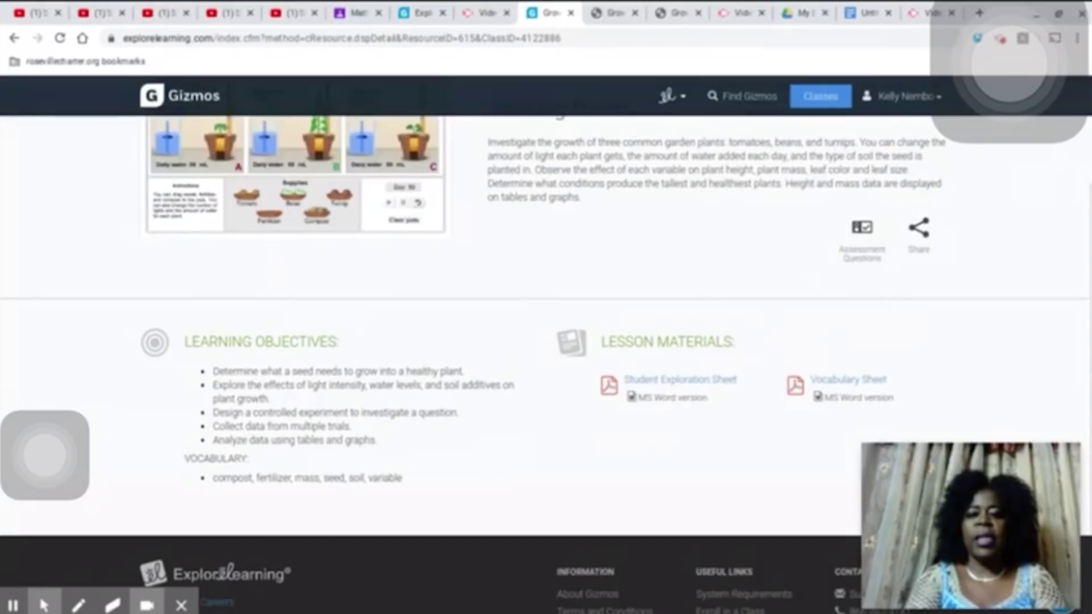
scroll(546, 341, "up", 4)
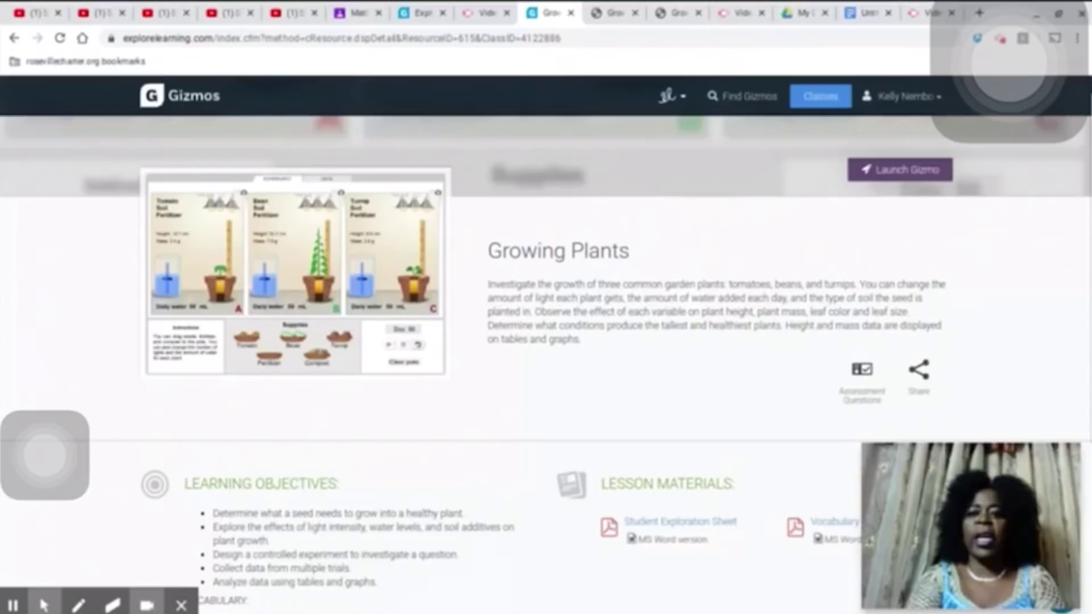
scroll(643, 243, "up", 1)
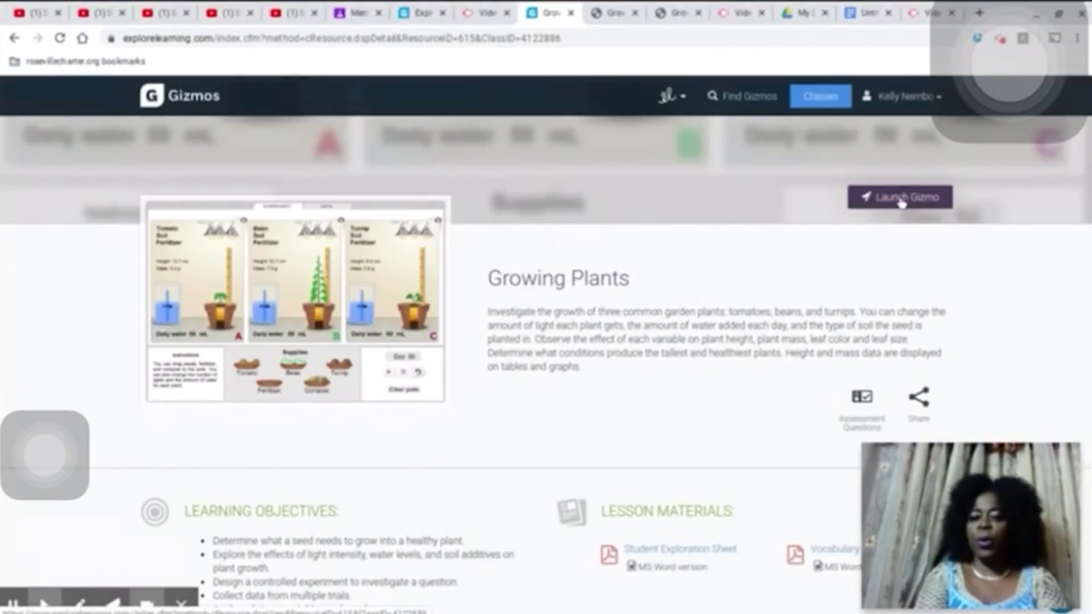
left_click(900, 202)
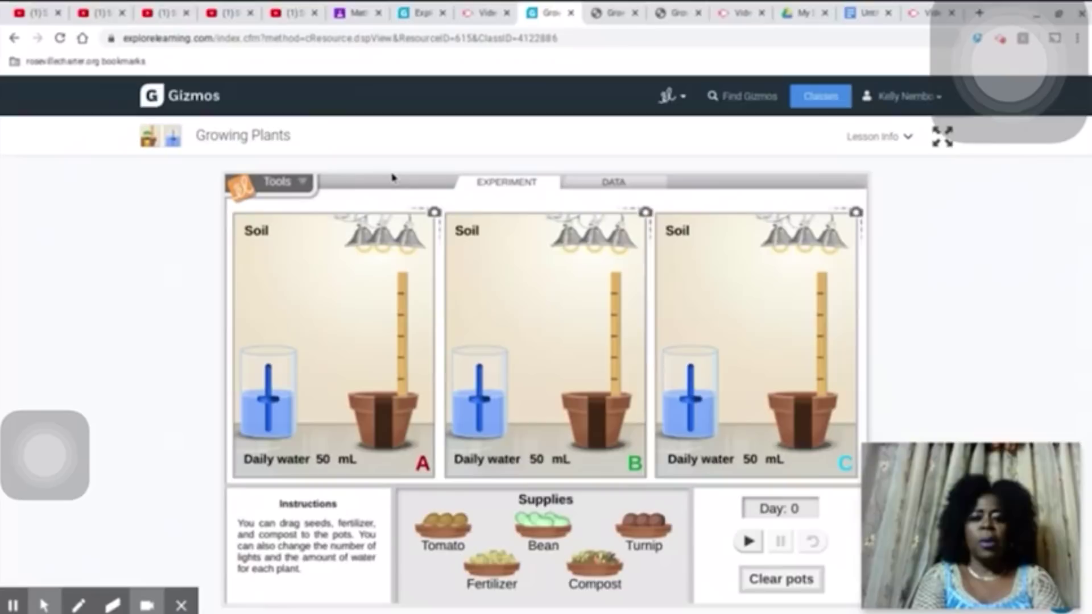
Step: Expand the Growing Plants lesson info and launch the Gizmo full-window
scroll(392, 178, "down", 1)
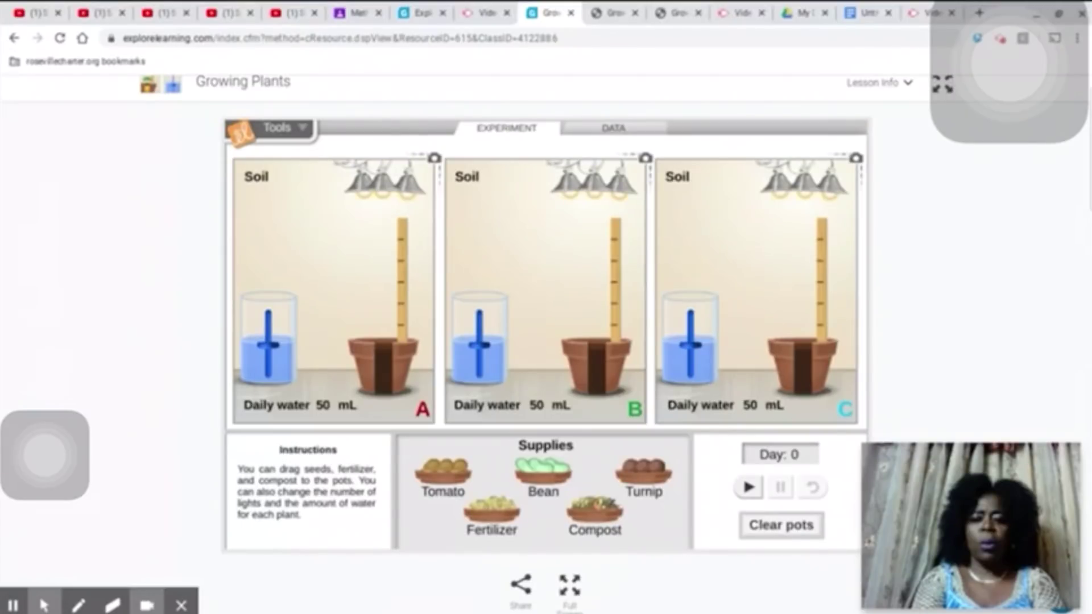
scroll(913, 285, "up", 1)
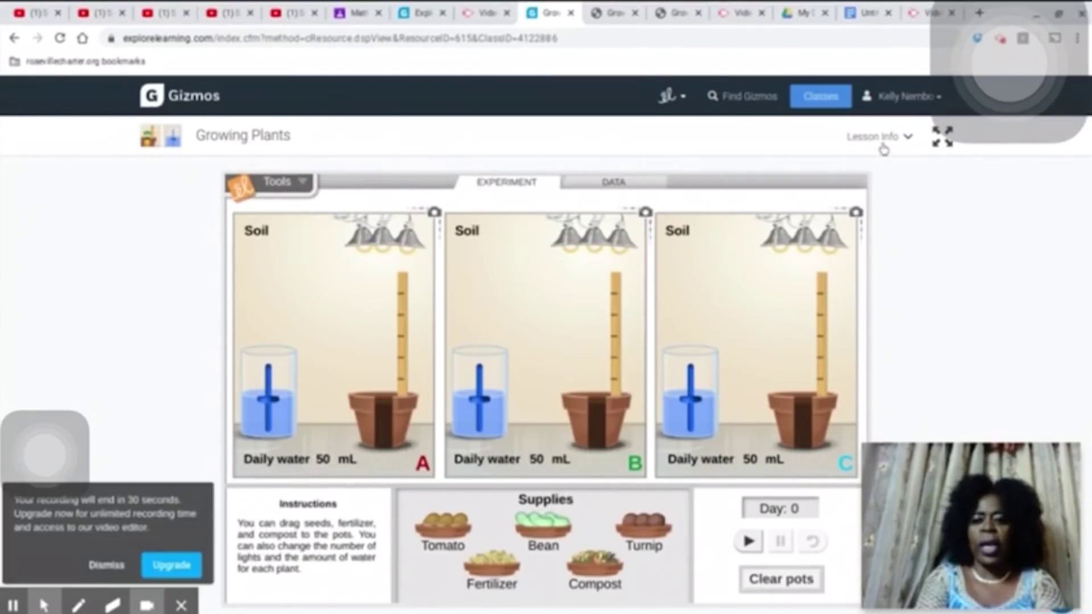
left_click(908, 138)
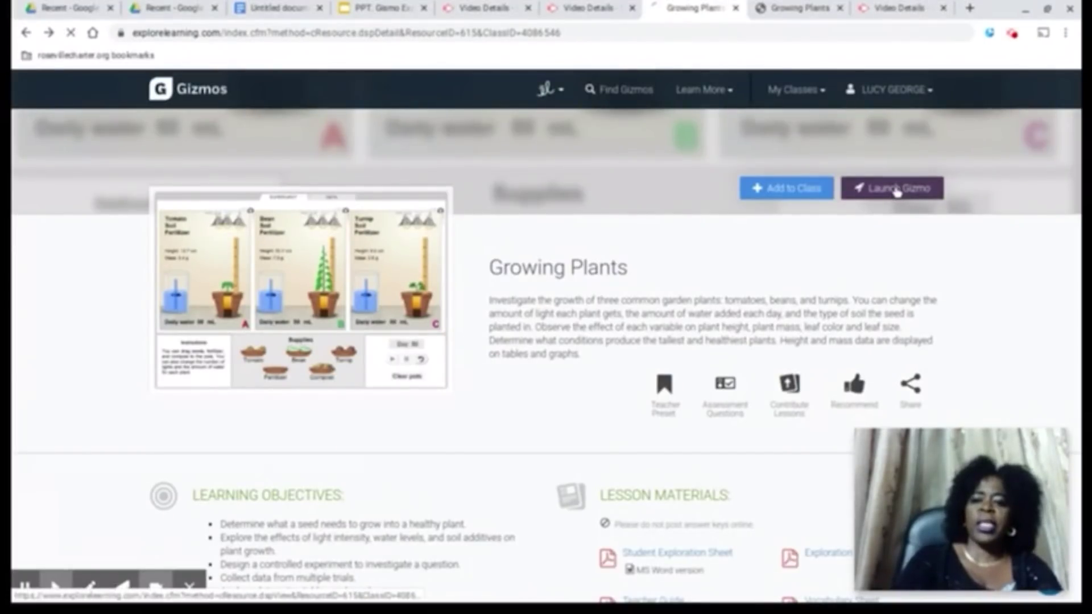
left_click(897, 192)
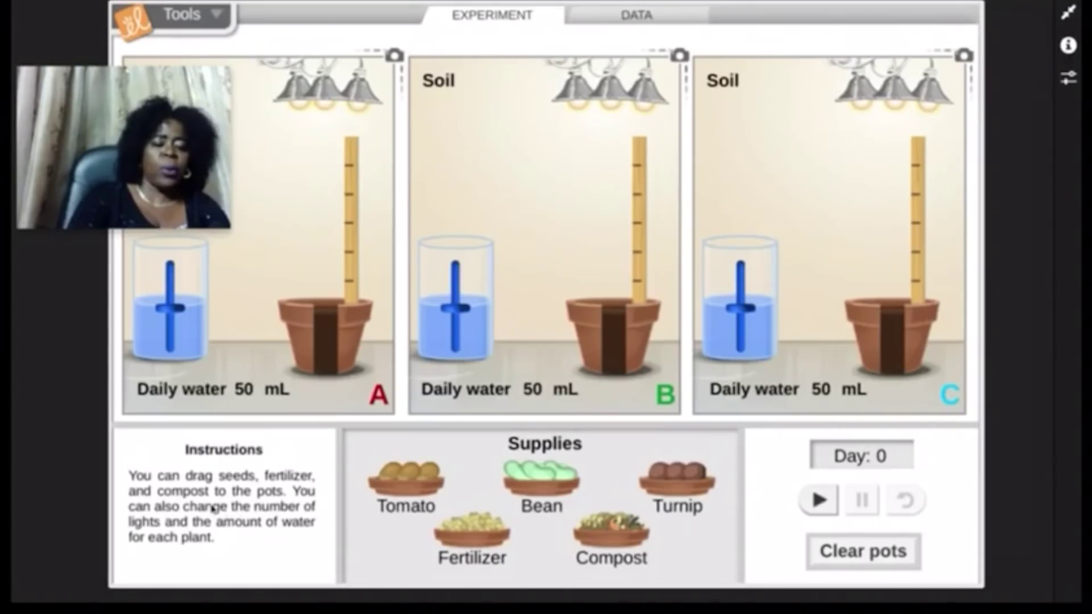
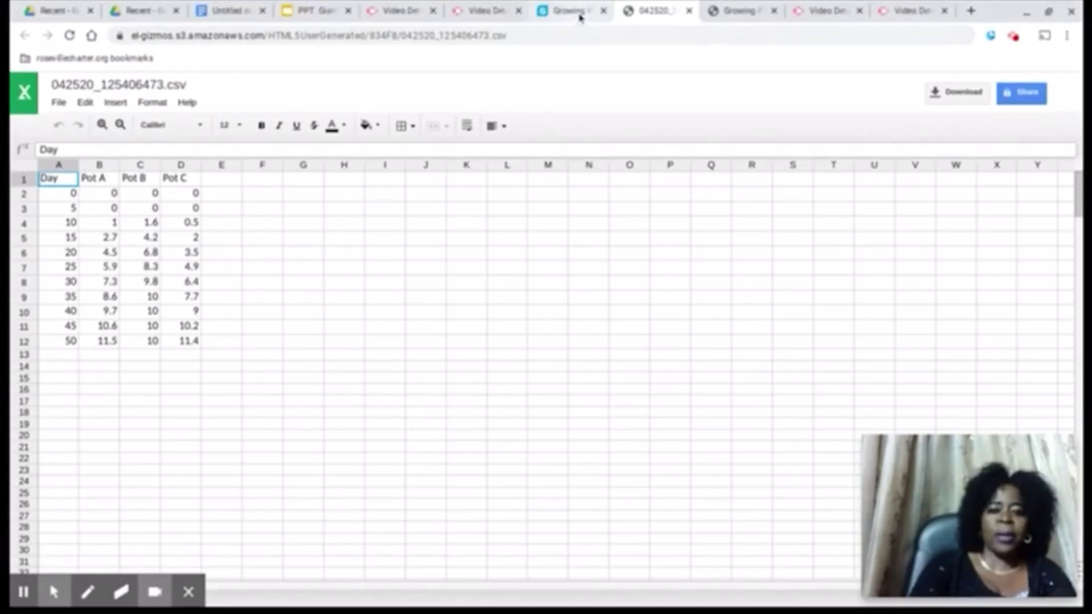
Step: Return from the Excel Online viewer to the Growing Plants Gizmo's height table and Day 50 bar graph
left_click(580, 12)
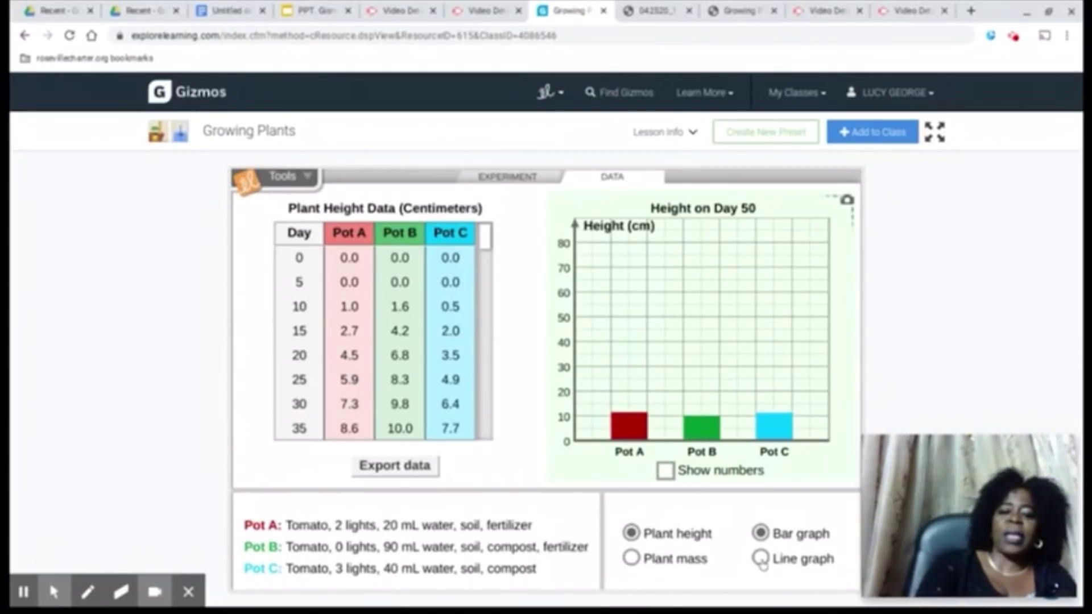
Step: Compare height and mass views, ending on plant mass in grams as a Mass vs. Time line graph
left_click(760, 561)
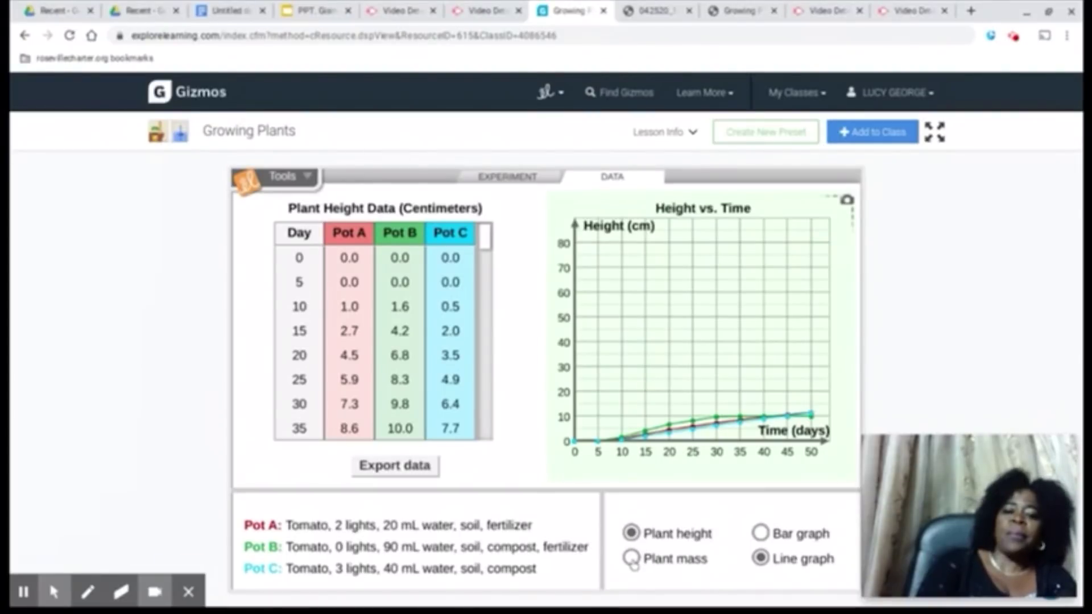
left_click(631, 559)
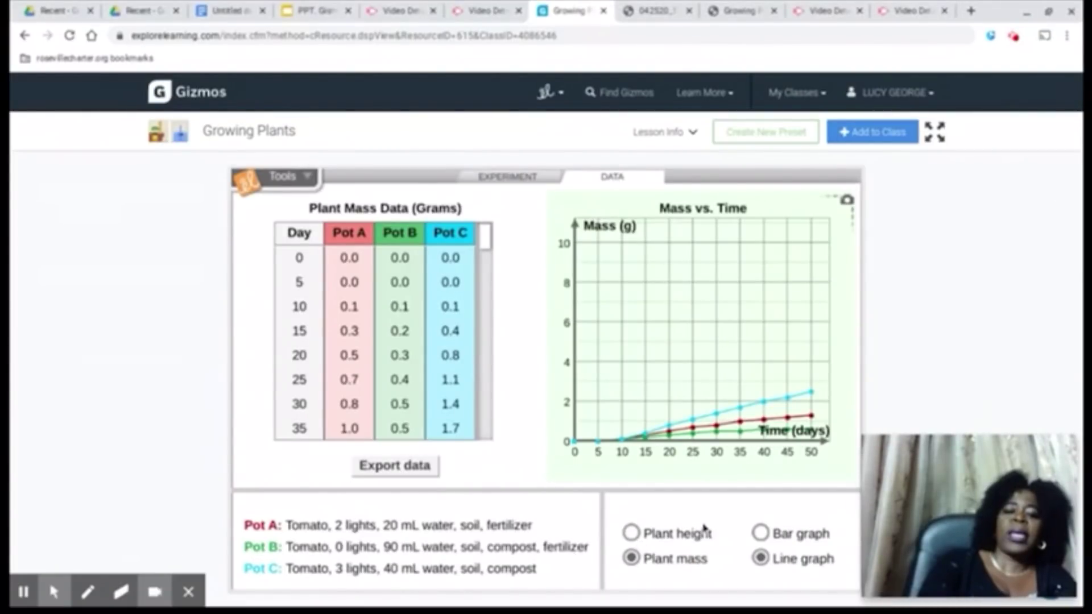
left_click(632, 534)
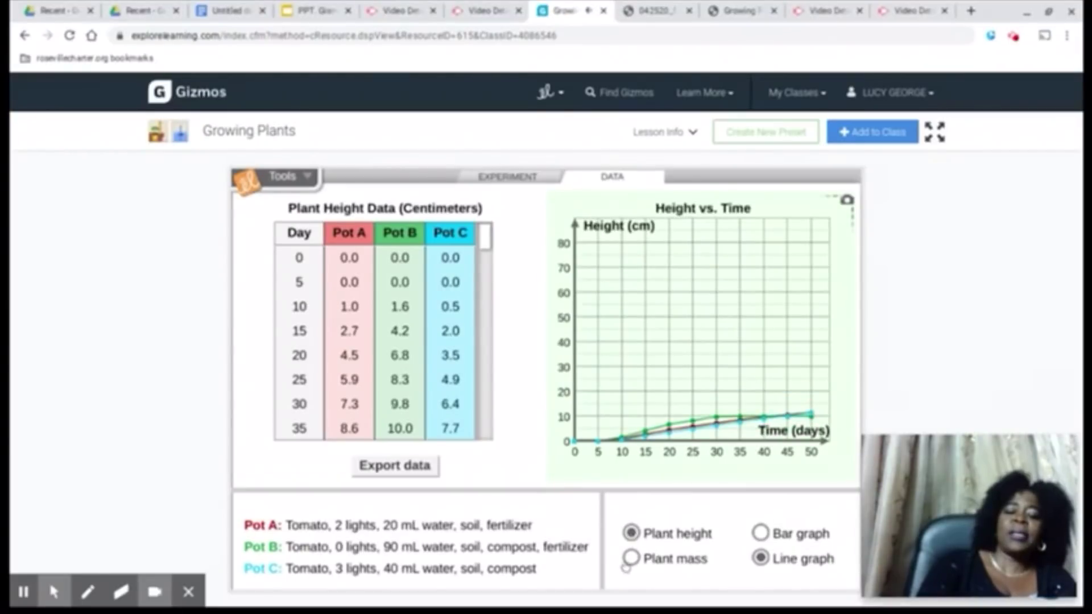
left_click(632, 560)
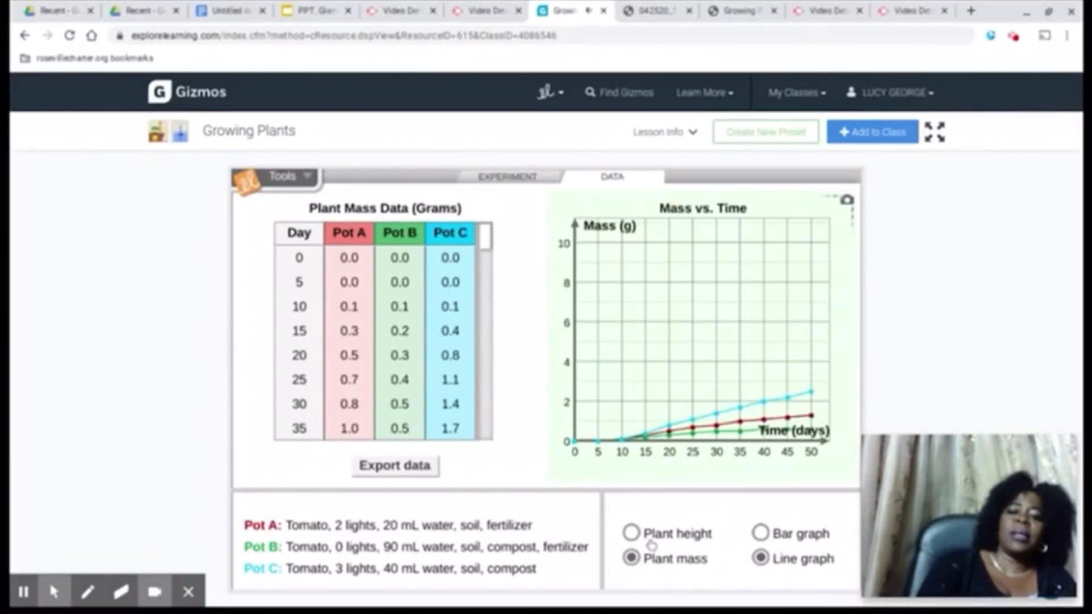
left_click(764, 534)
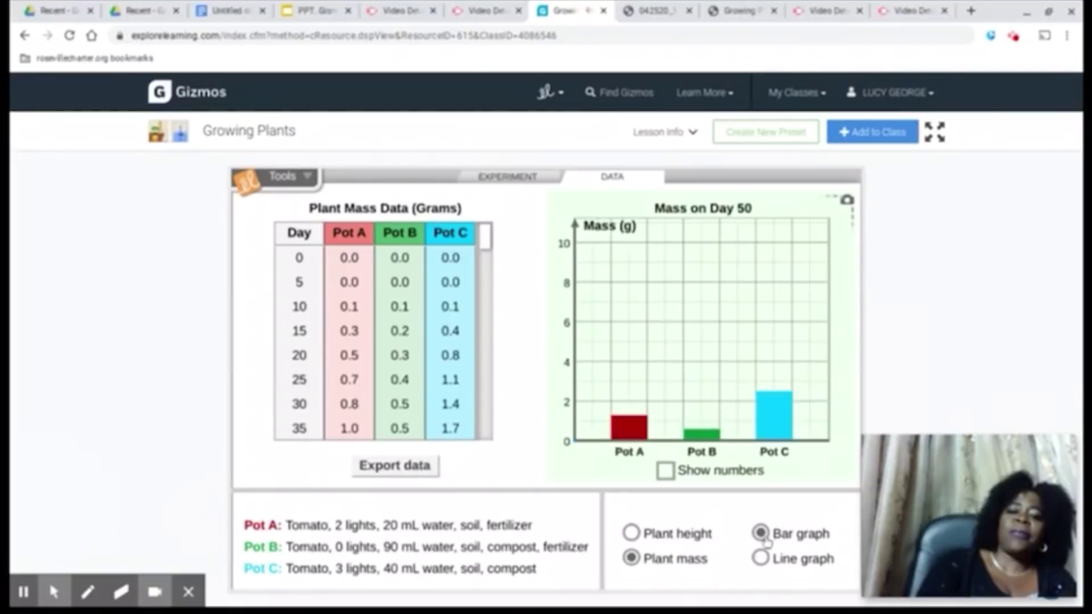
left_click(763, 559)
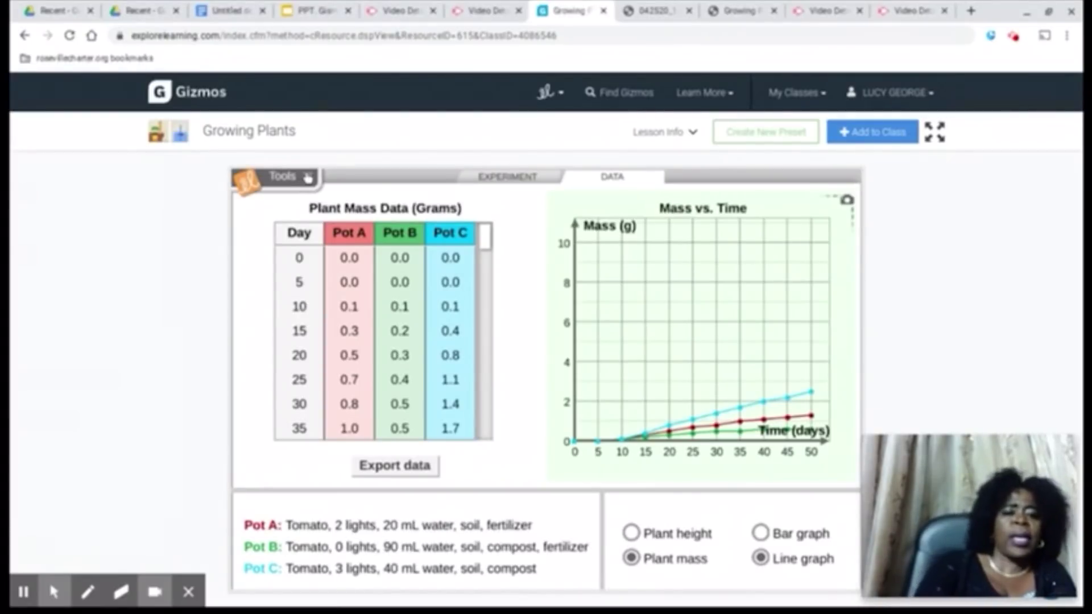
Step: Drag a red arrow marker from the Tools panel onto the Mass vs. Time graph
left_click(307, 178)
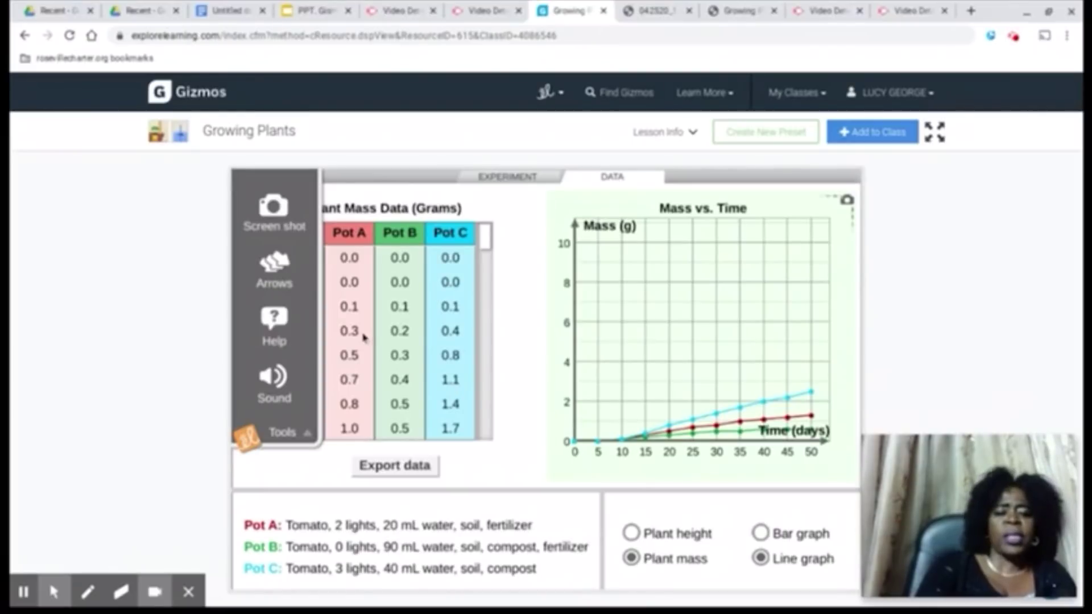
left_click_drag(274, 263, 546, 267)
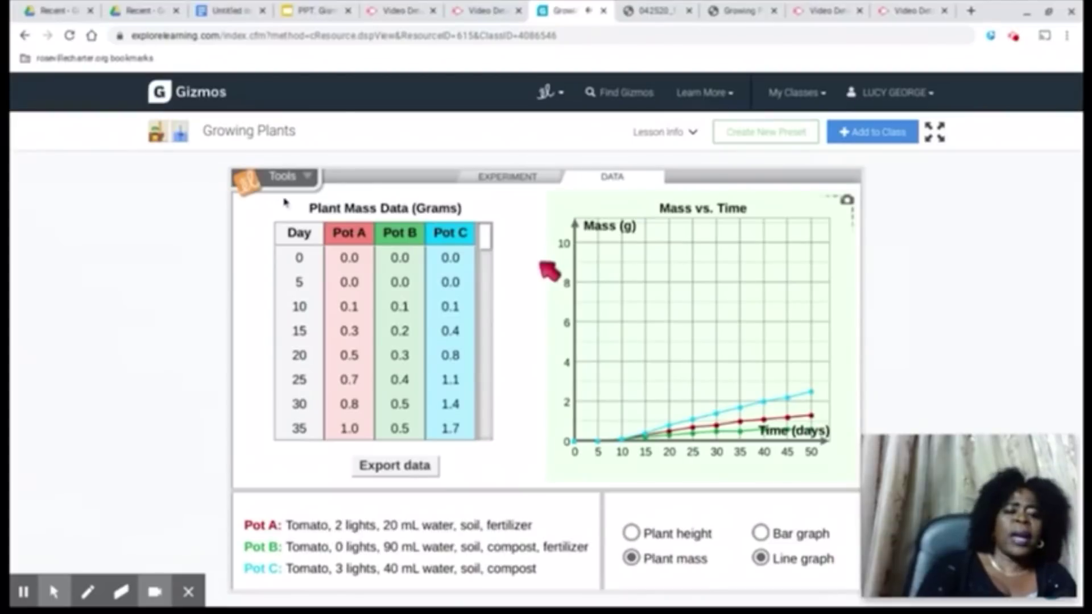
left_click(307, 179)
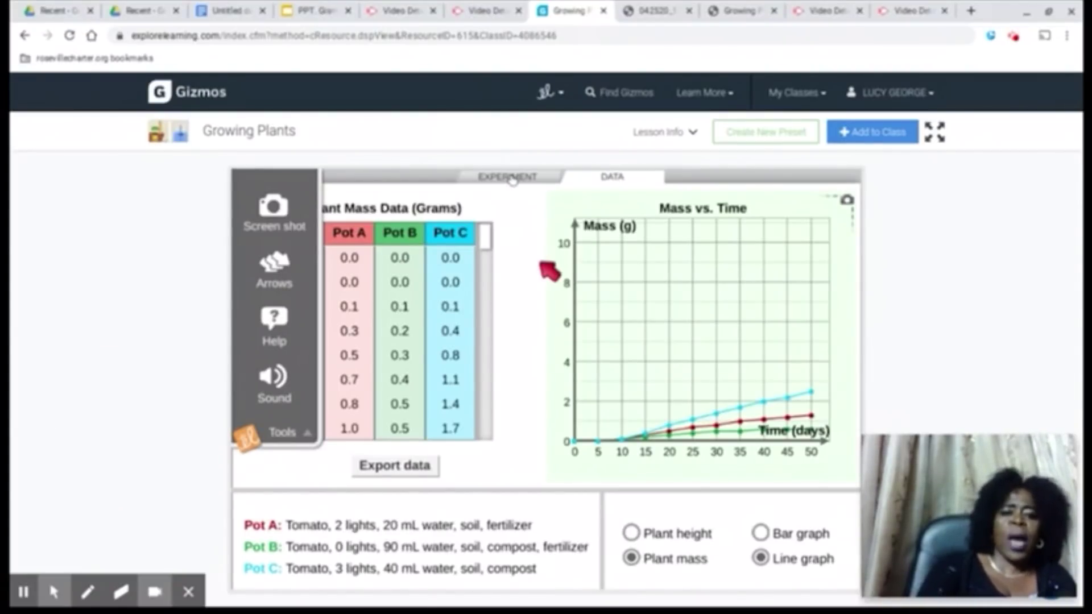
Step: View the three pots, return to the data, and scroll to the 5/5 Assessment Questions results
left_click(511, 177)
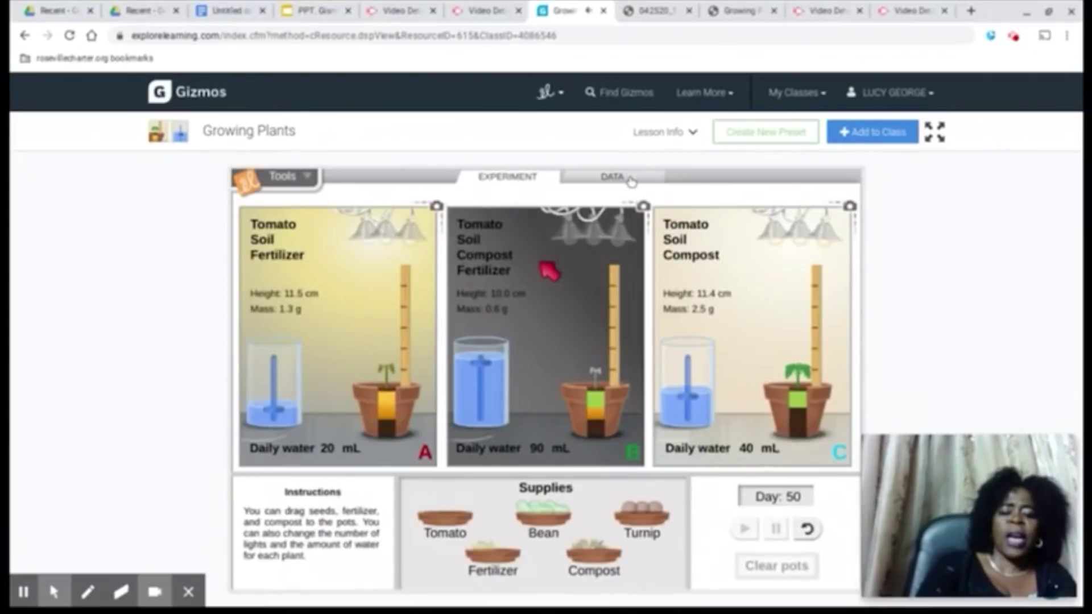
left_click(630, 180)
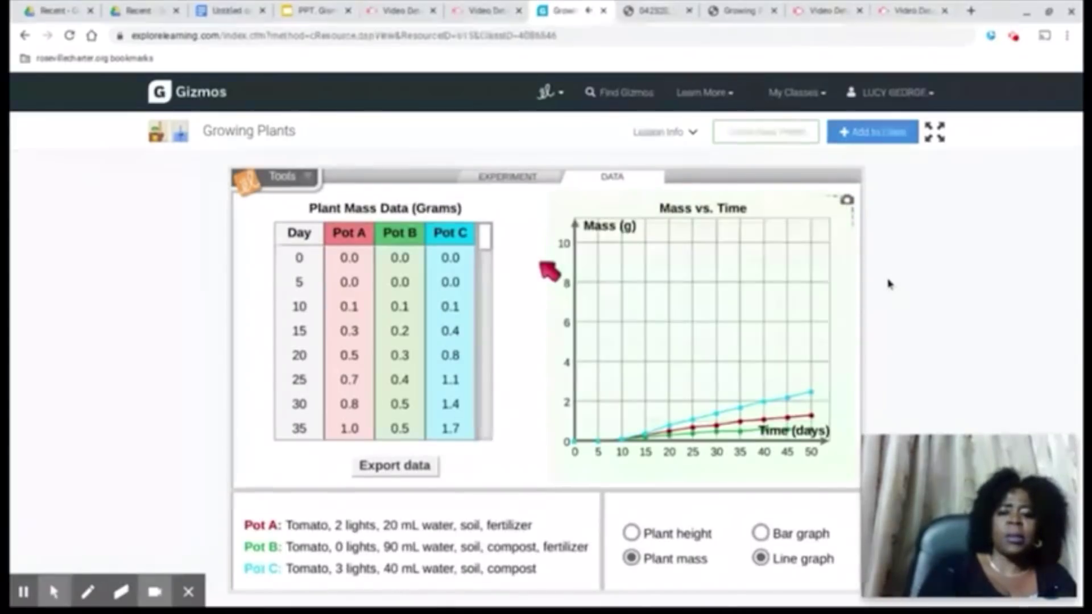
scroll(890, 286, "down", 3)
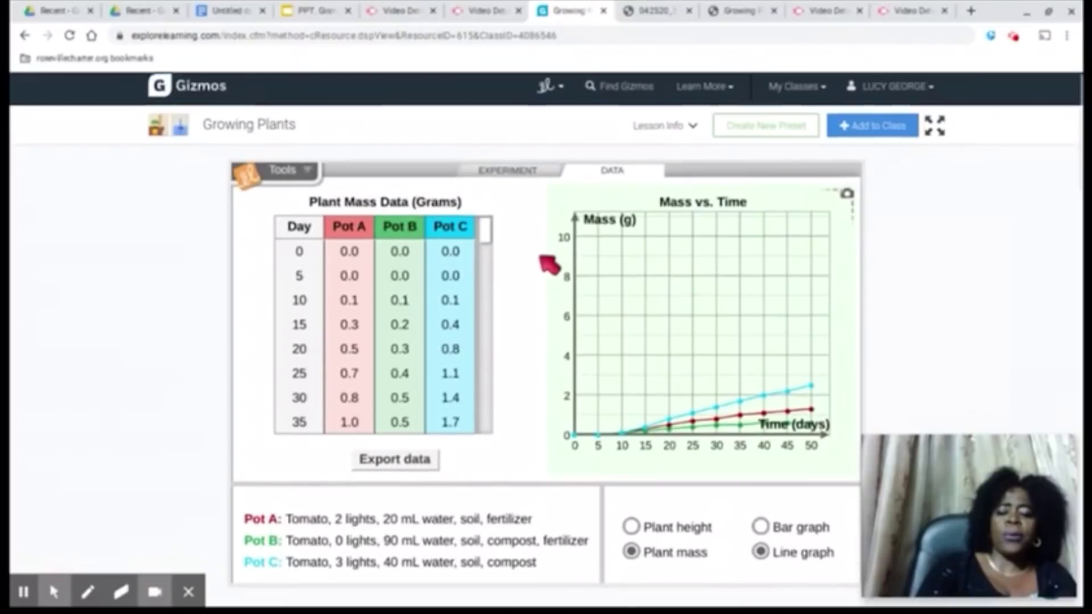
scroll(548, 104, "down", 5)
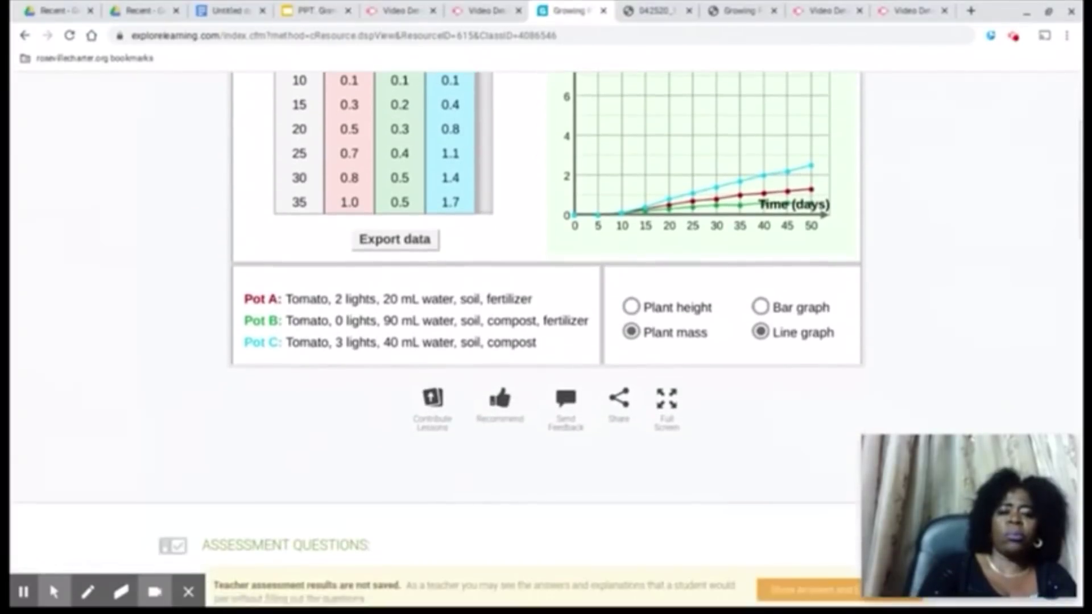
scroll(340, 74, "down", 5)
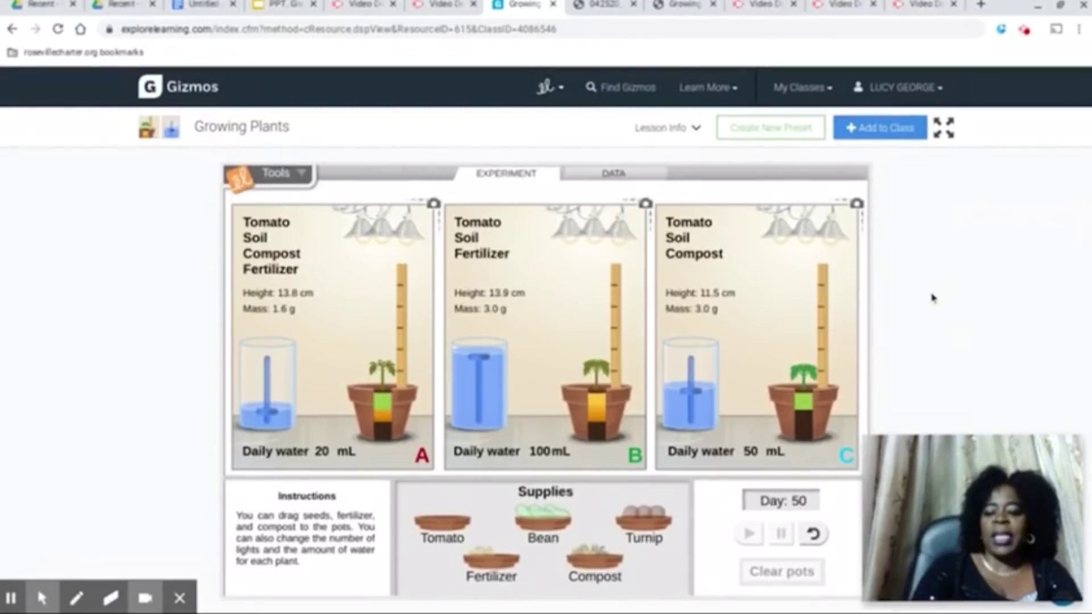
scroll(932, 298, "down", 8)
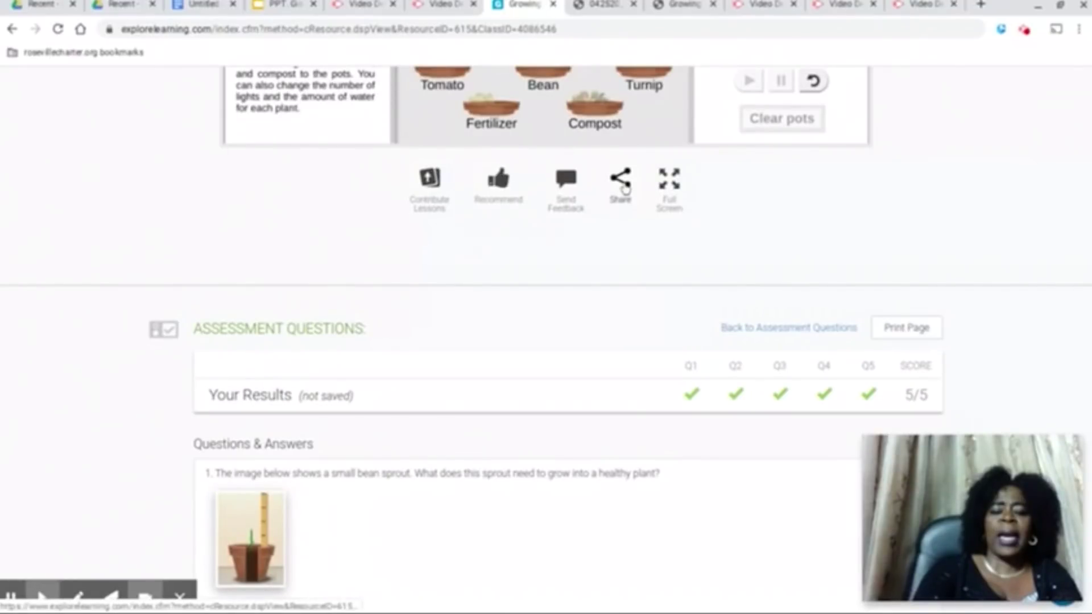
Step: Enter a recipient's e-mail in the Share Gizmo form, close it, and scroll back up to the experiment
left_click(619, 181)
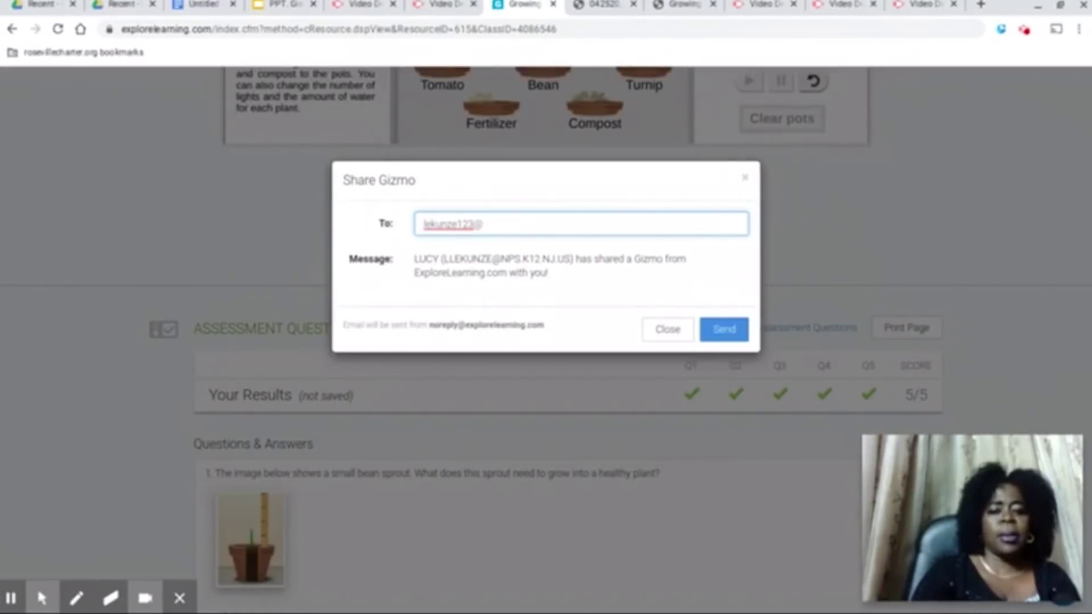
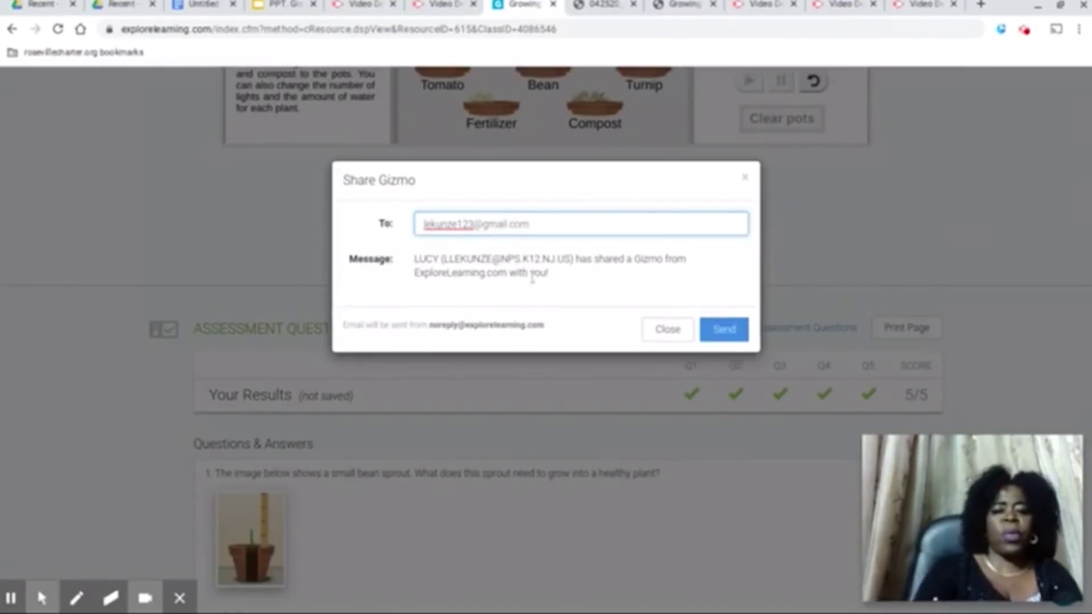
key("Return")
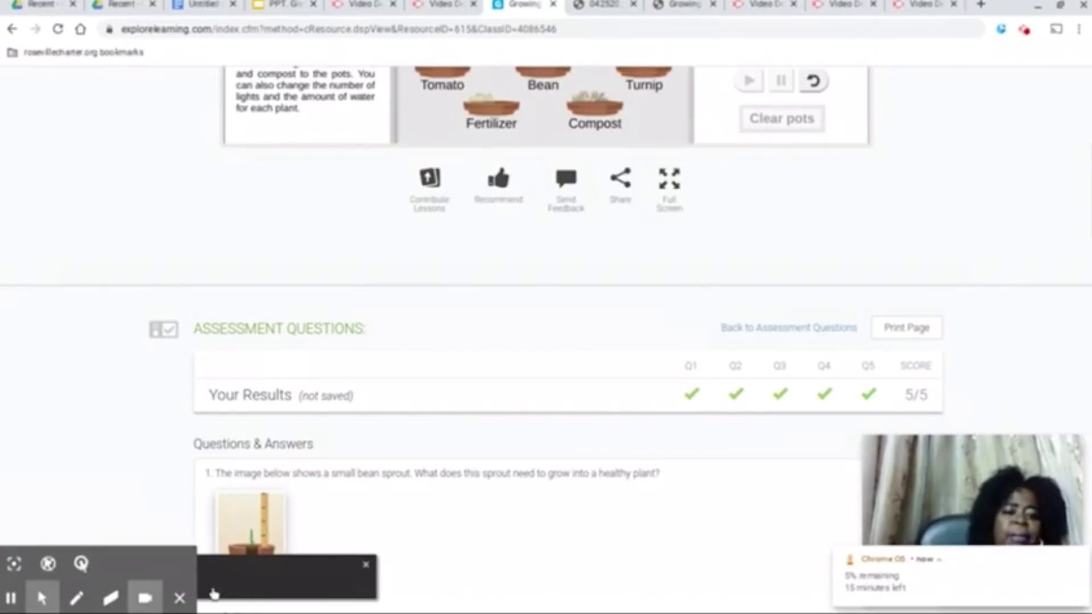
scroll(330, 560, "up", 5)
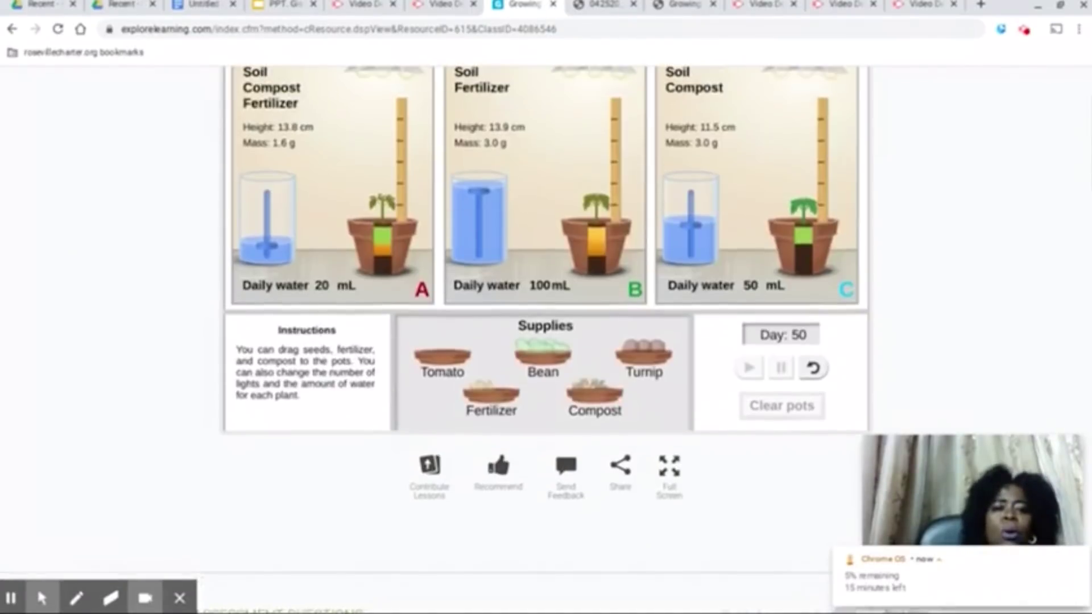
scroll(546, 307, "up", 3)
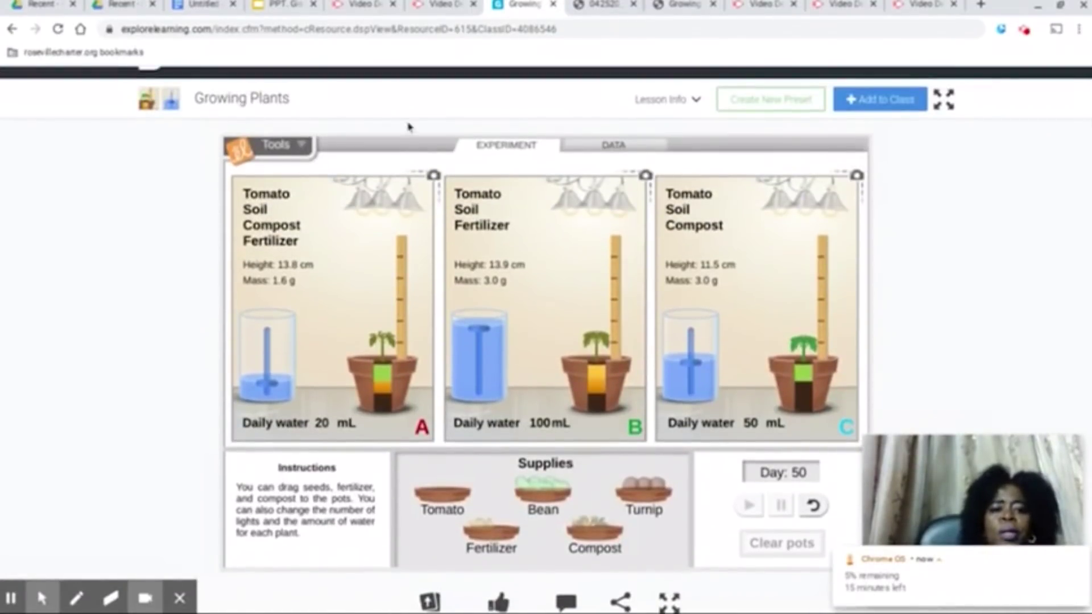
Step: Expand the Gizmo's Tools list showing Screen shot, Arrows, Help and Sound
left_click(300, 149)
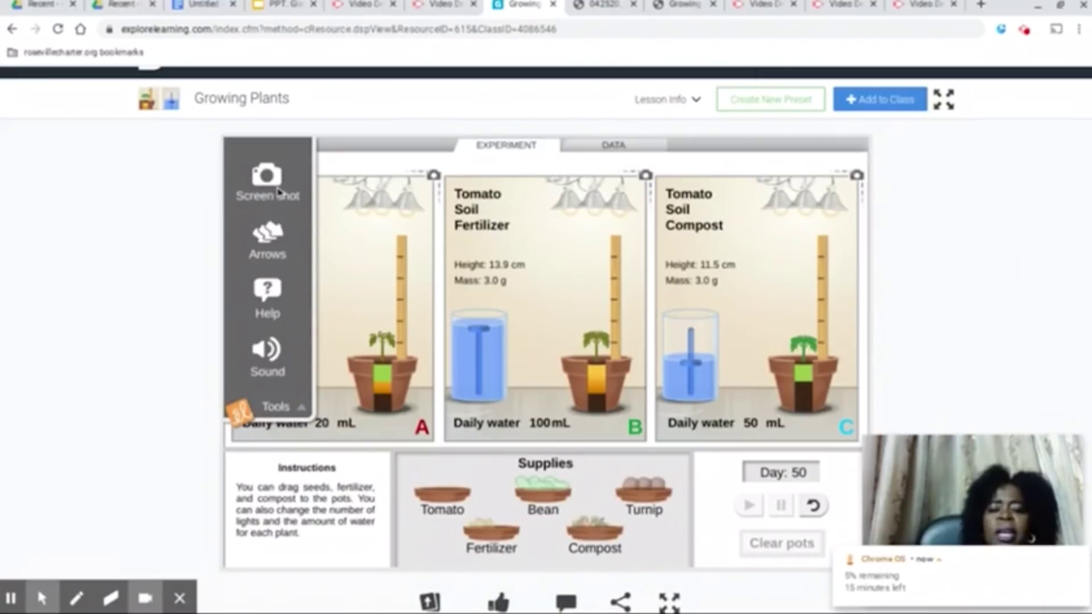
scroll(1030, 263, "up", 1)
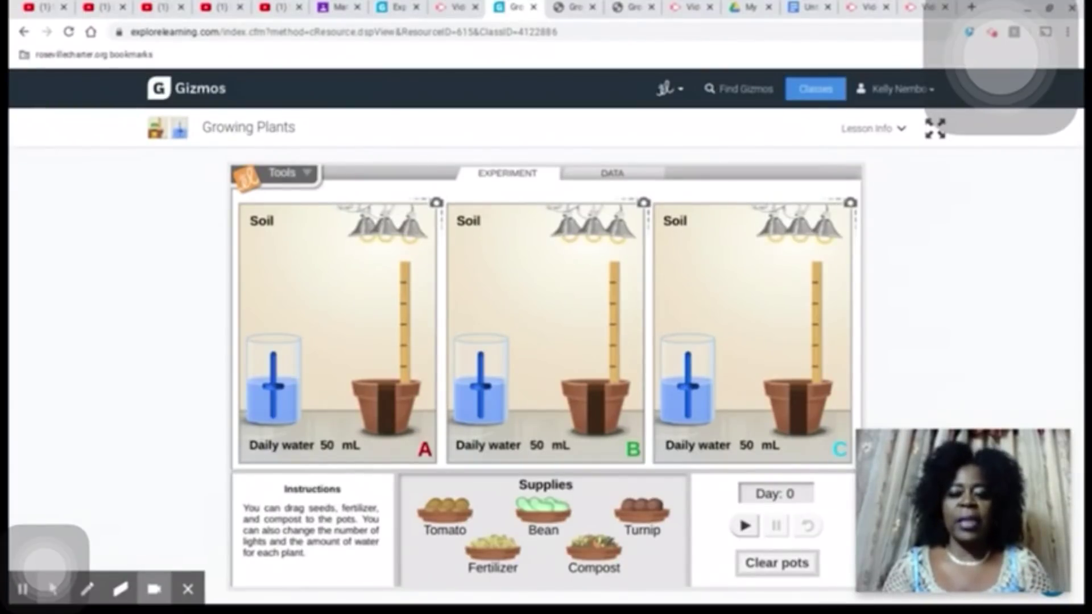
Step: Reload the Growing Plants page and expand Lesson Info to show the Student Exploration and Vocabulary Sheets
left_click(873, 129)
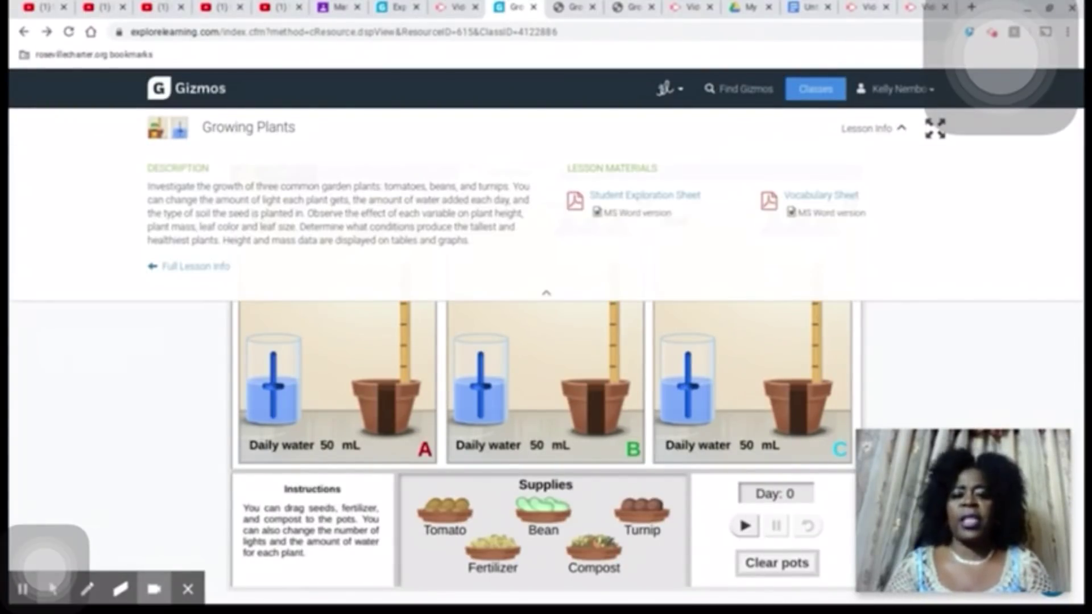
left_click(872, 128)
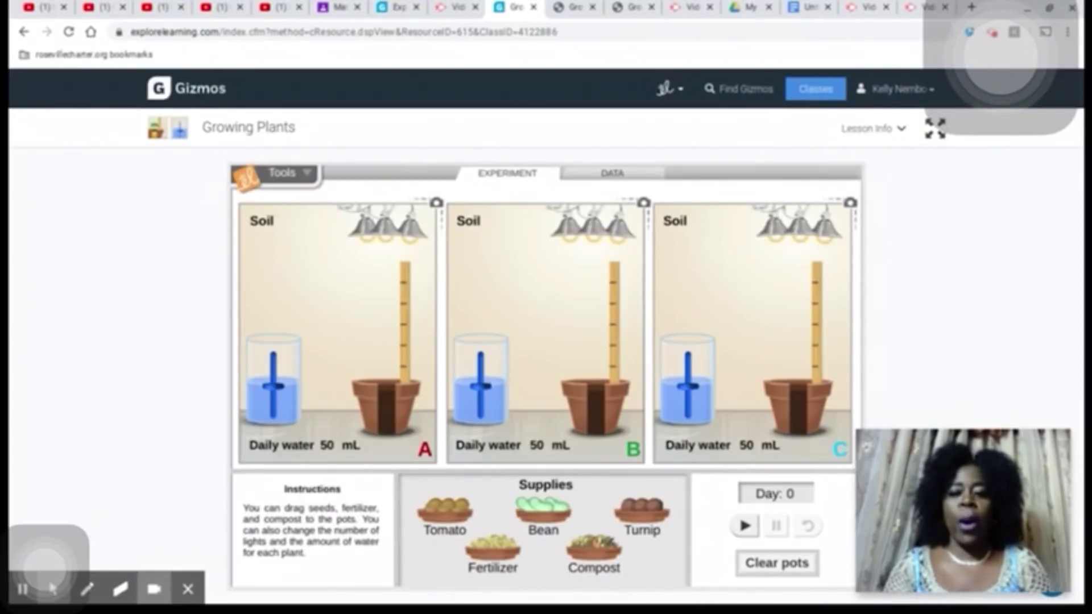
left_click(873, 128)
left_click(873, 129)
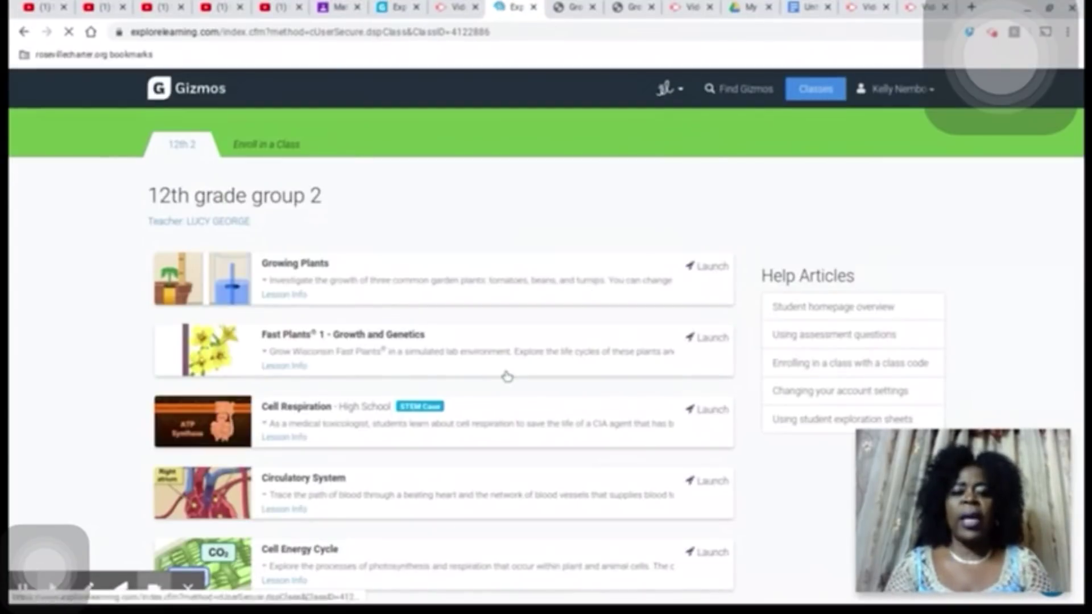
left_click(24, 31)
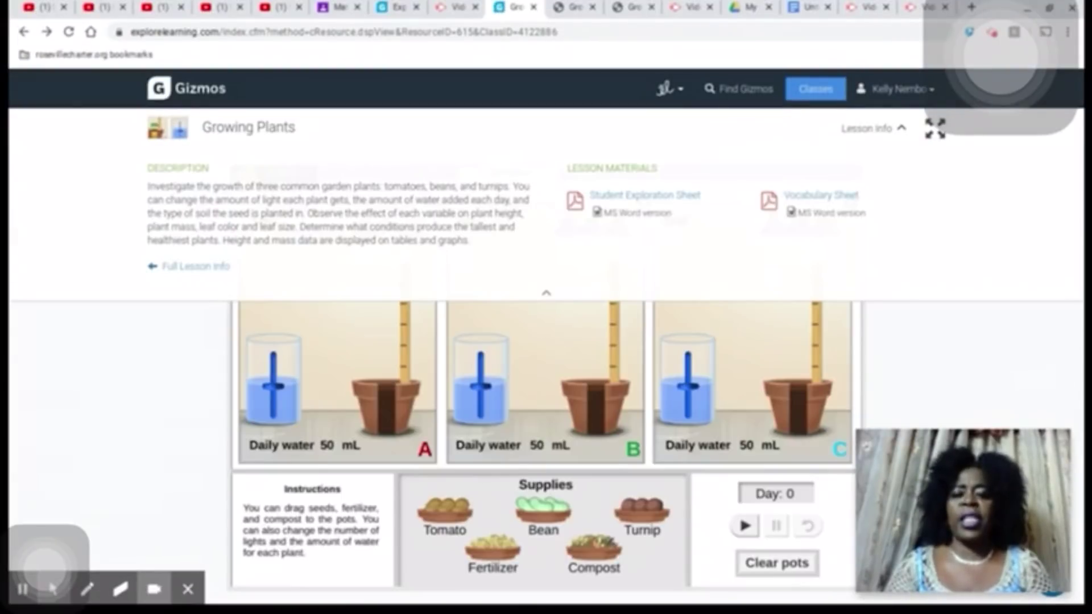
left_click(872, 128)
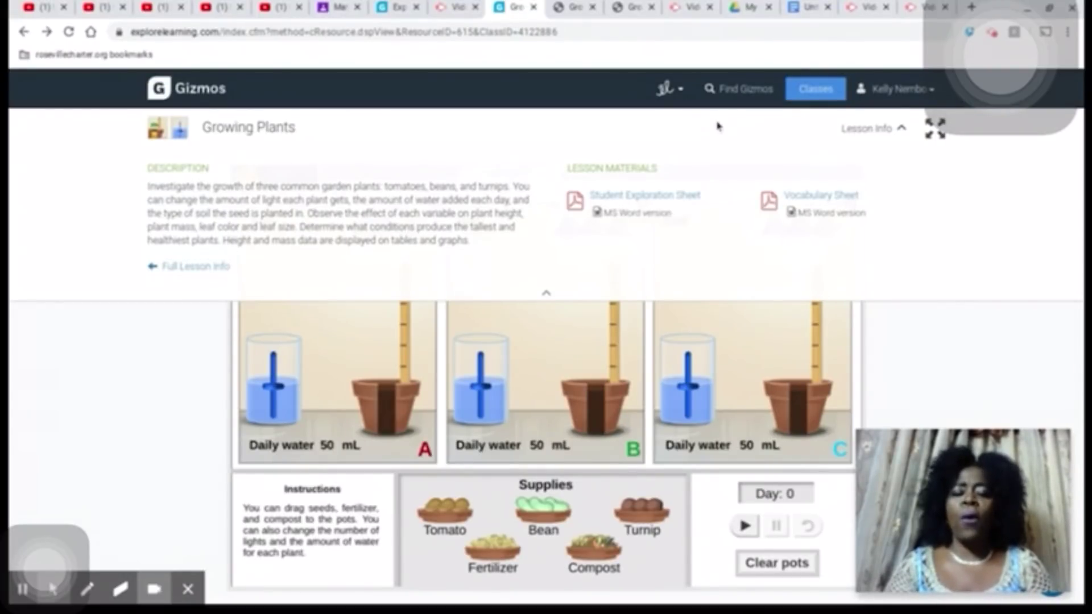
Step: Search the Find Gizmos library by Grade & Topic for '12th grade digestion'
left_click(739, 93)
left_click(741, 92)
left_click(740, 92)
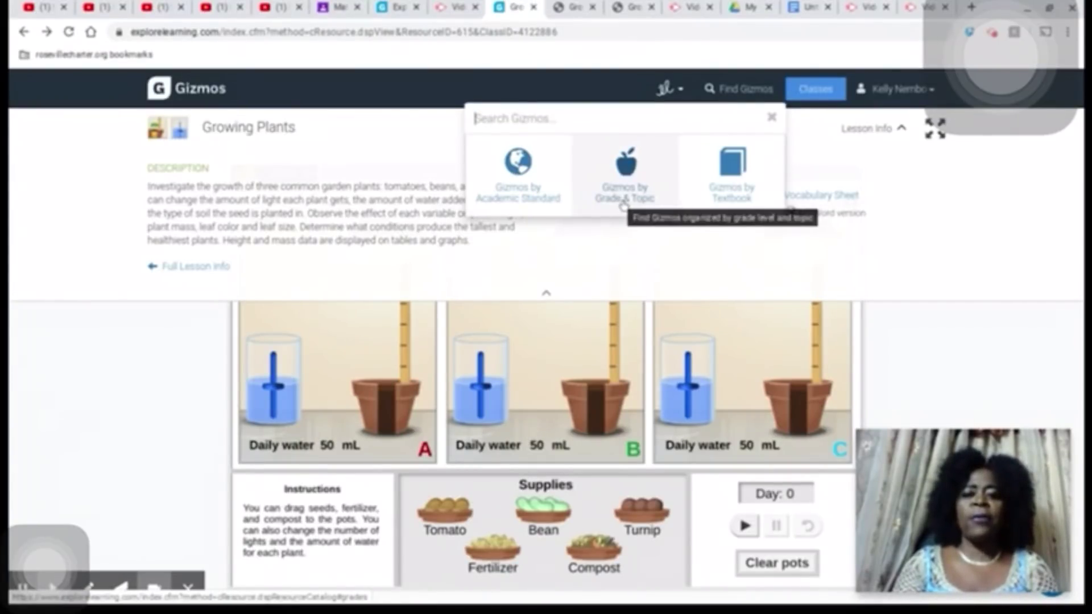
left_click(741, 89)
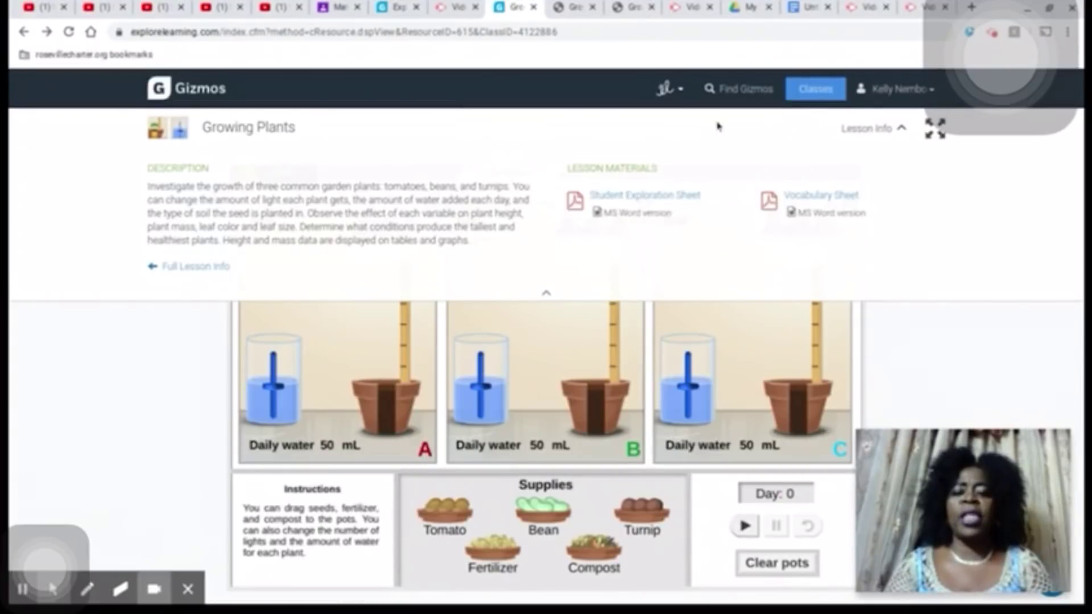
left_click(741, 90)
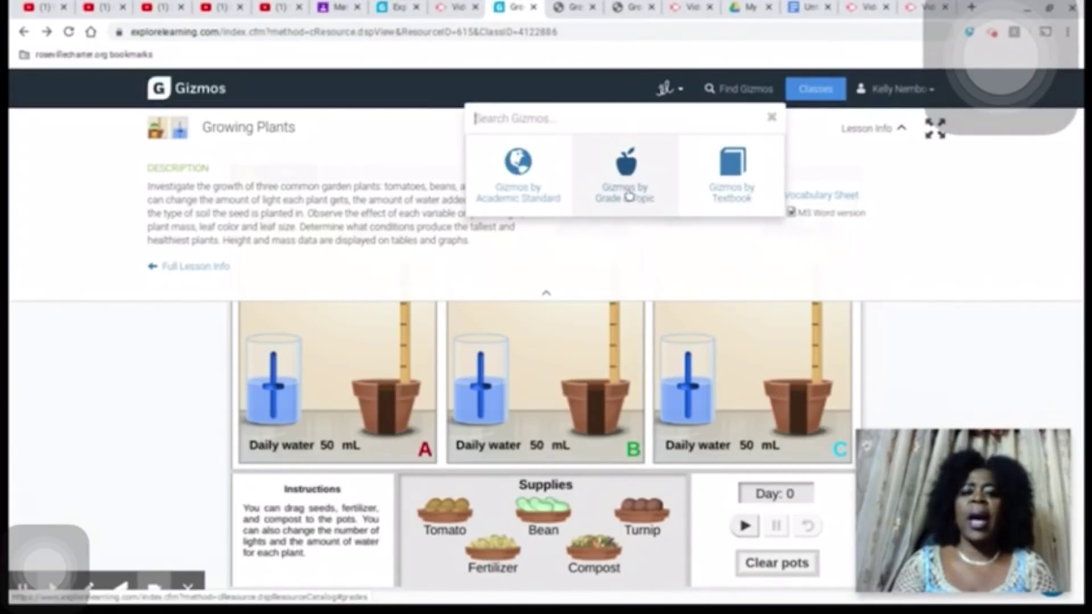
left_click(631, 196)
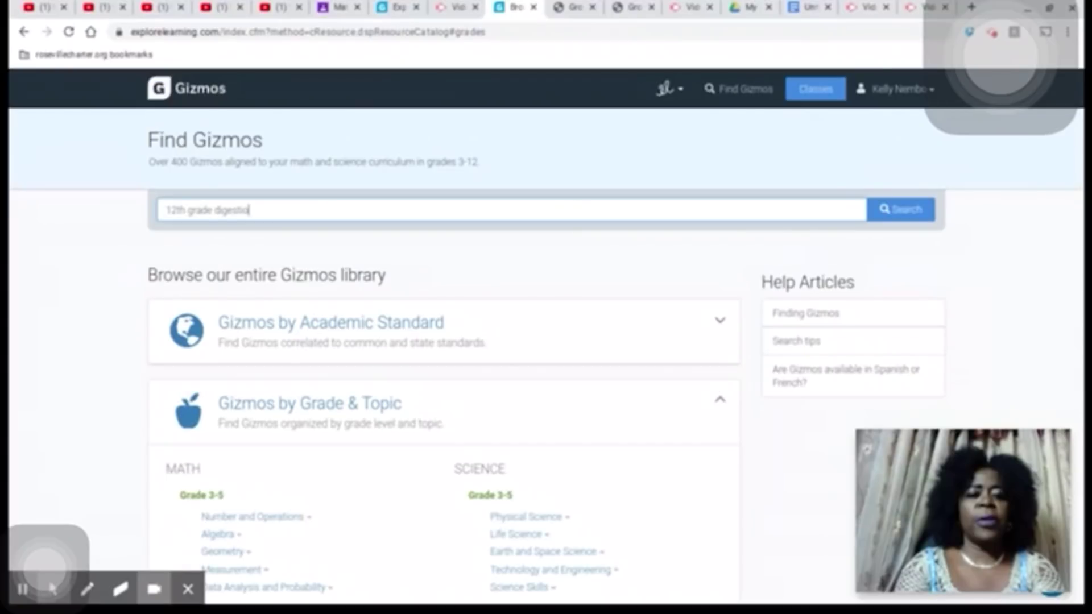
type("n")
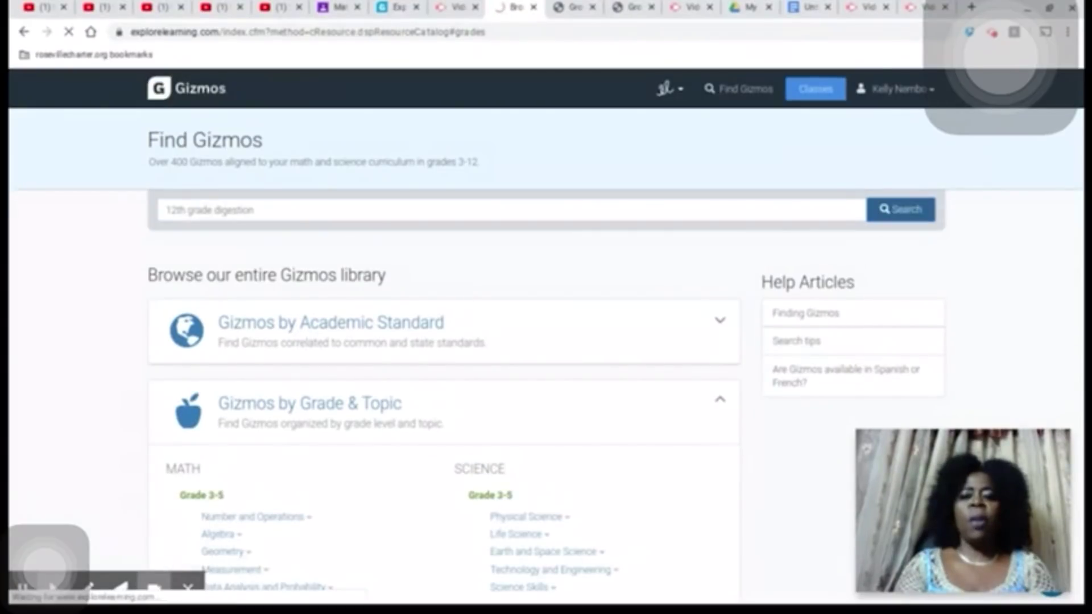
key("Return")
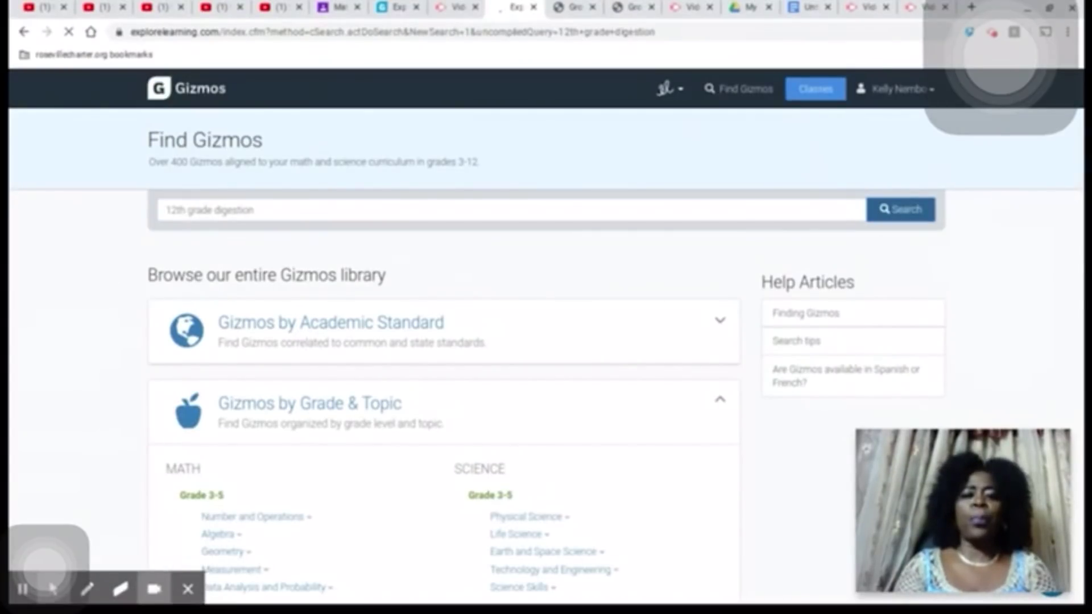